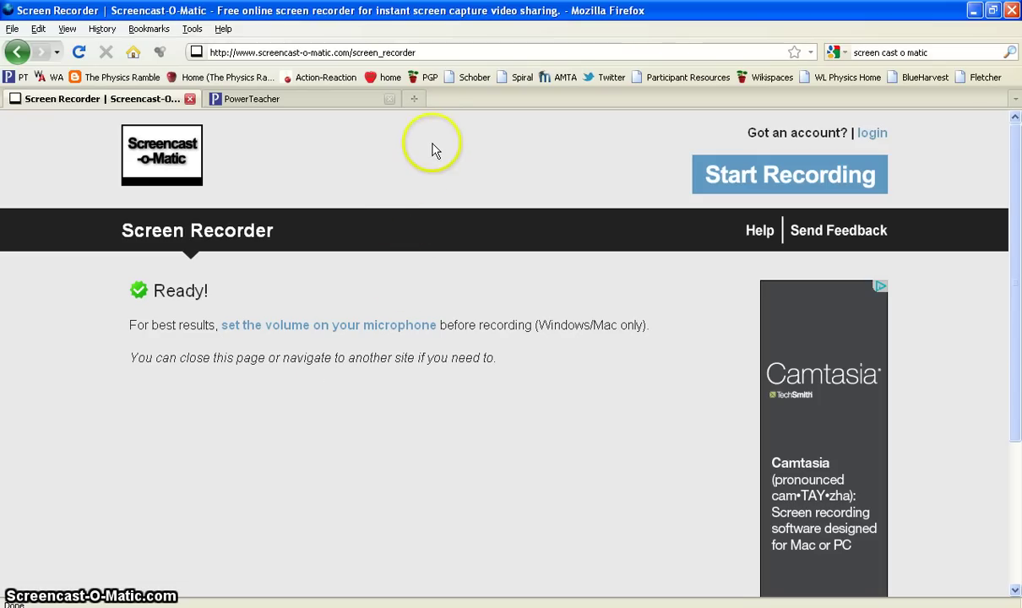
Step: Download the No Strings Attached video from the "Air Track Videos for Logger Pro Analysis, Pd 1" post on The Physics Ramble blog
left_click(418, 101)
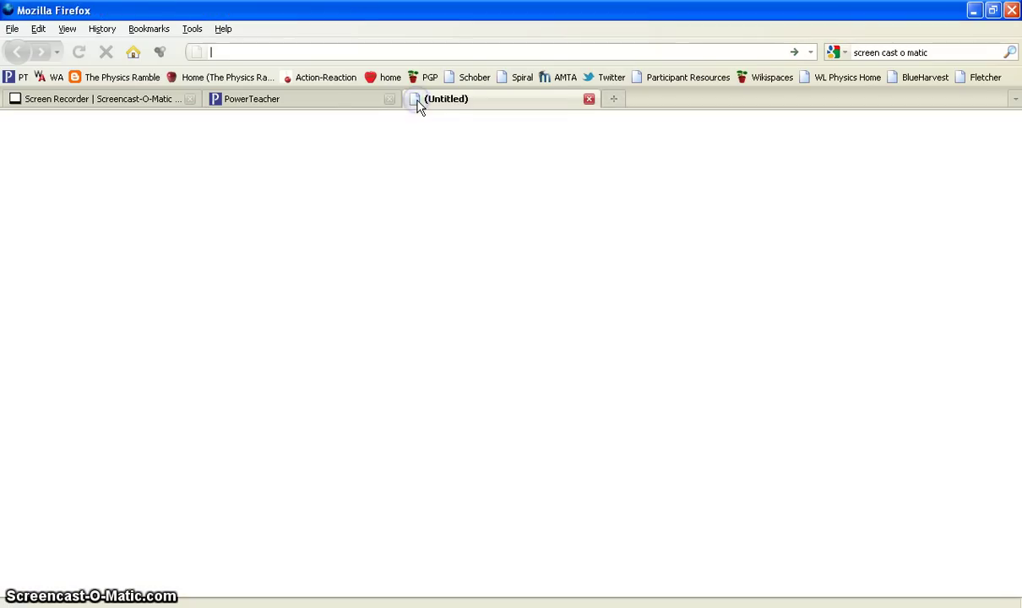
left_click(113, 80)
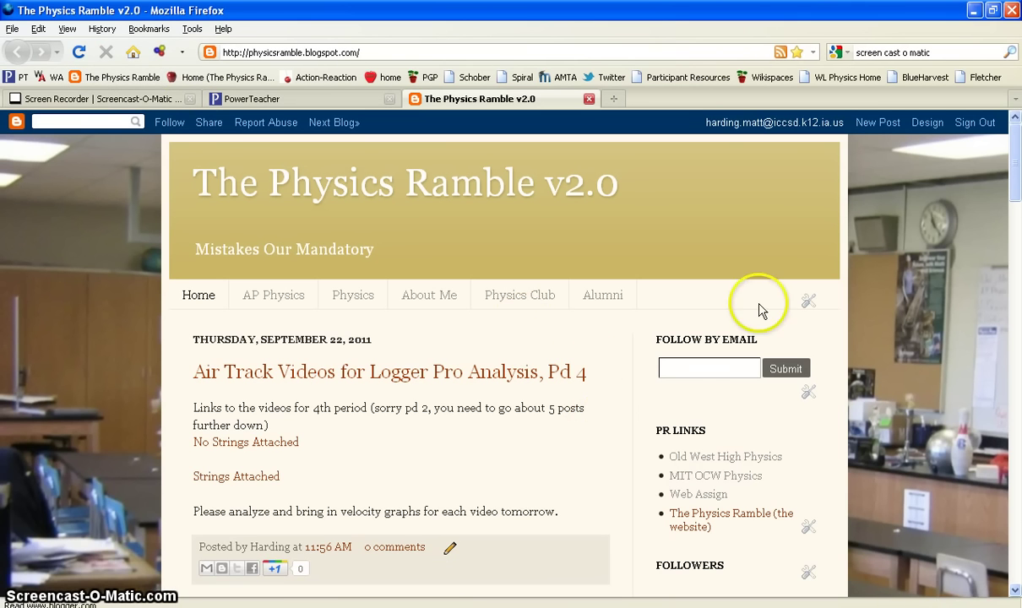
left_click_drag(1015, 193, 1018, 487)
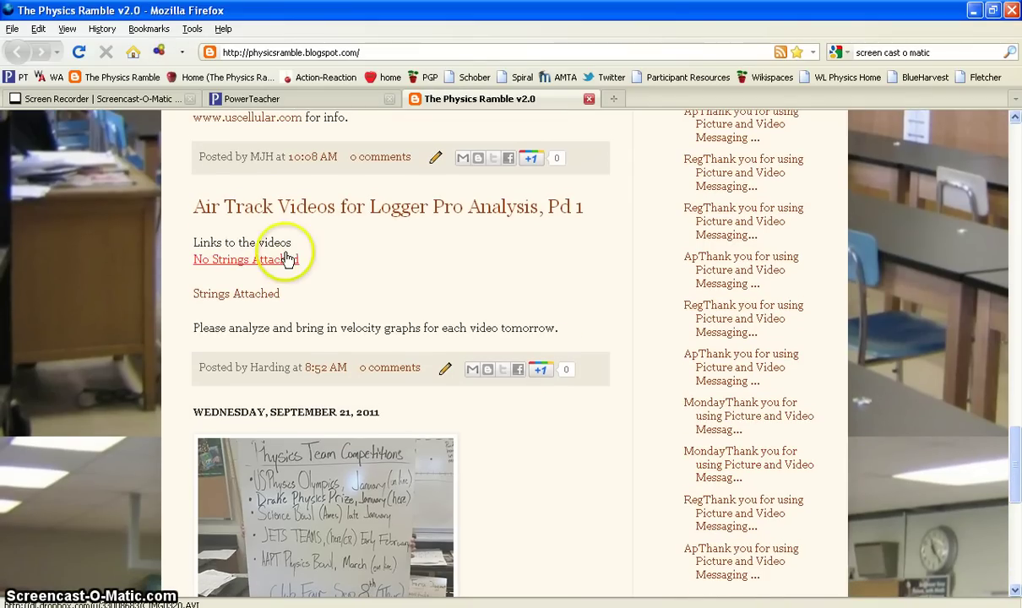
left_click(250, 266)
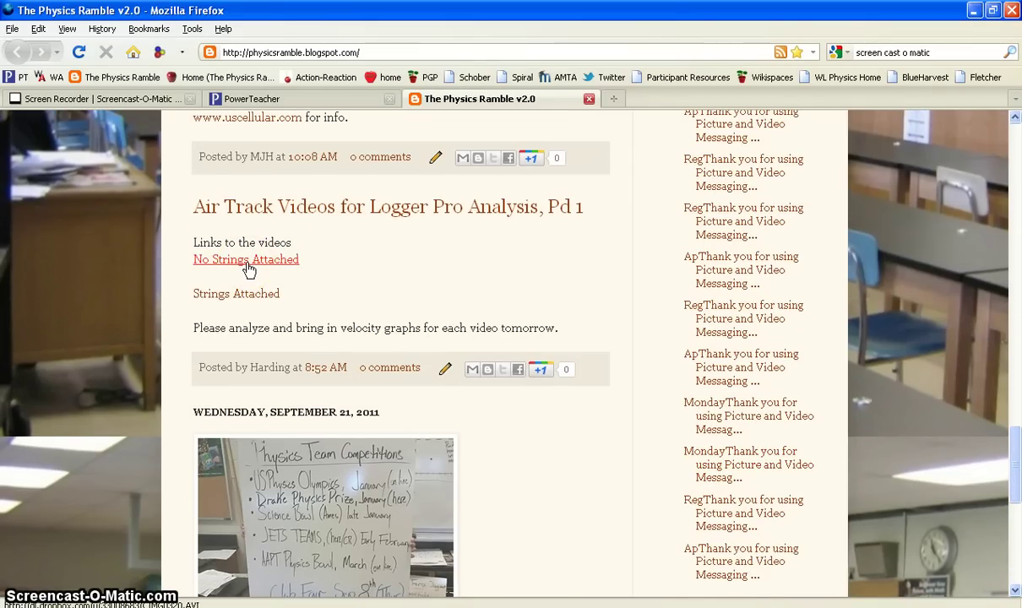
left_click(248, 265)
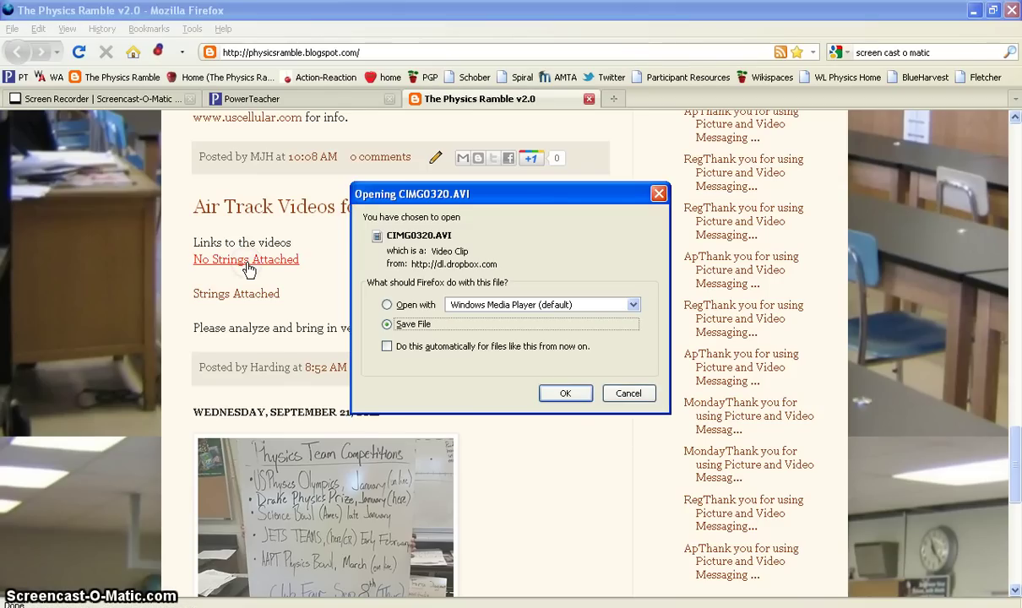
left_click(563, 395)
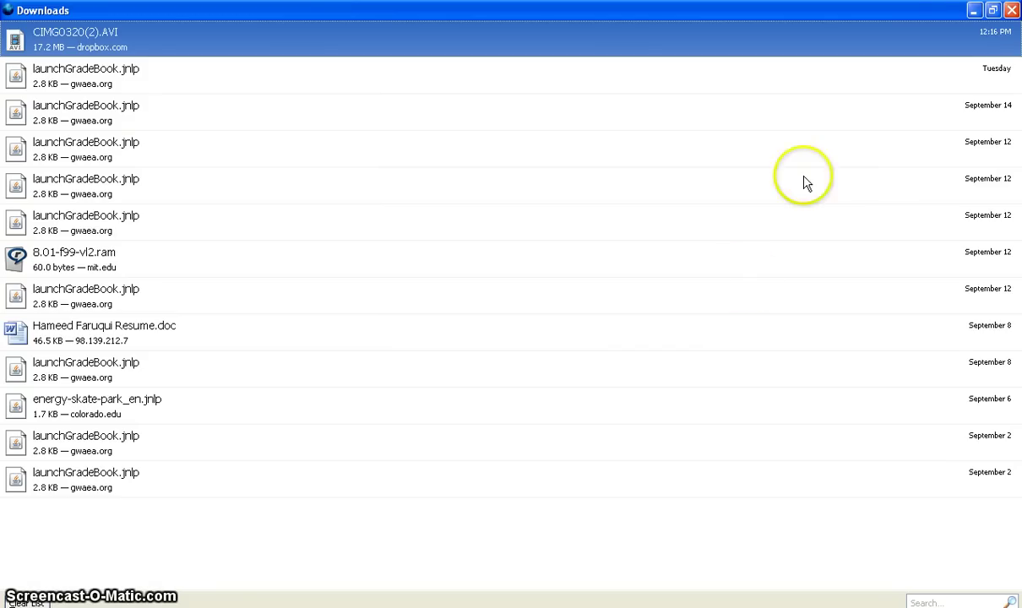
Step: Minimize the open browser windows and launch Logger Pro 3.8.3 from the desktop
left_click(974, 11)
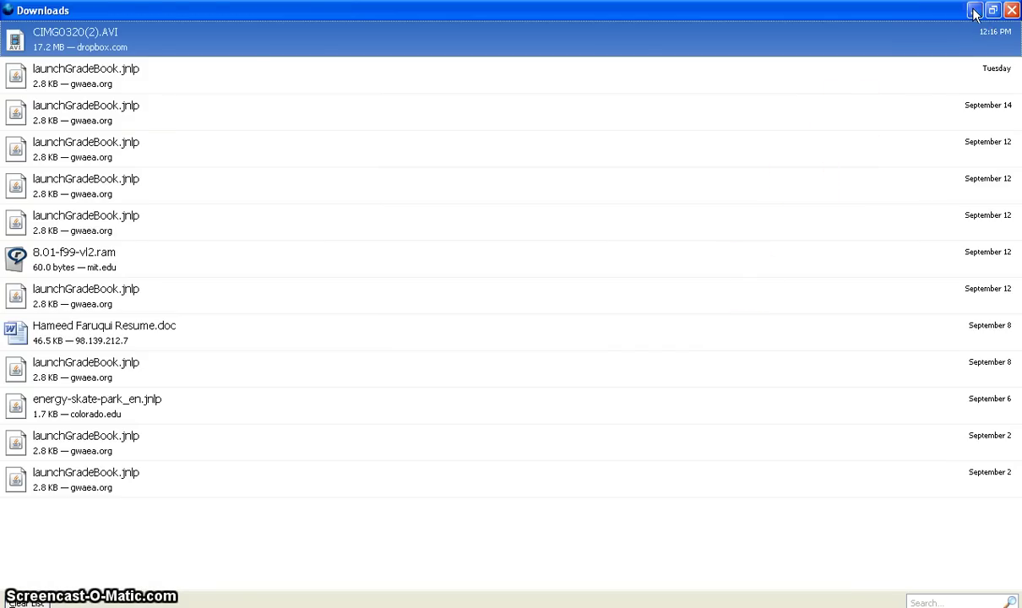
left_click(974, 11)
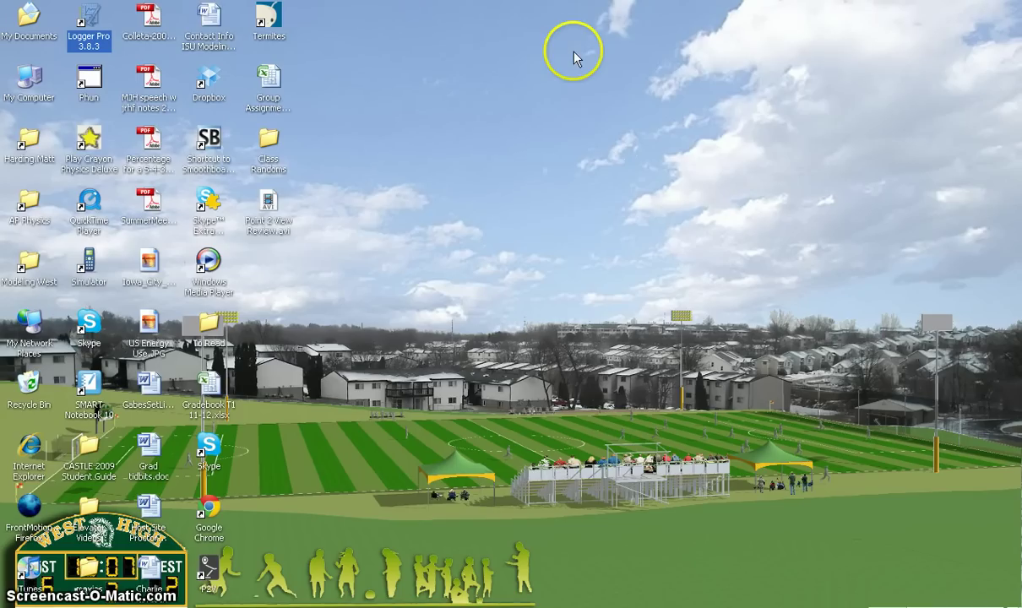
left_click(93, 17)
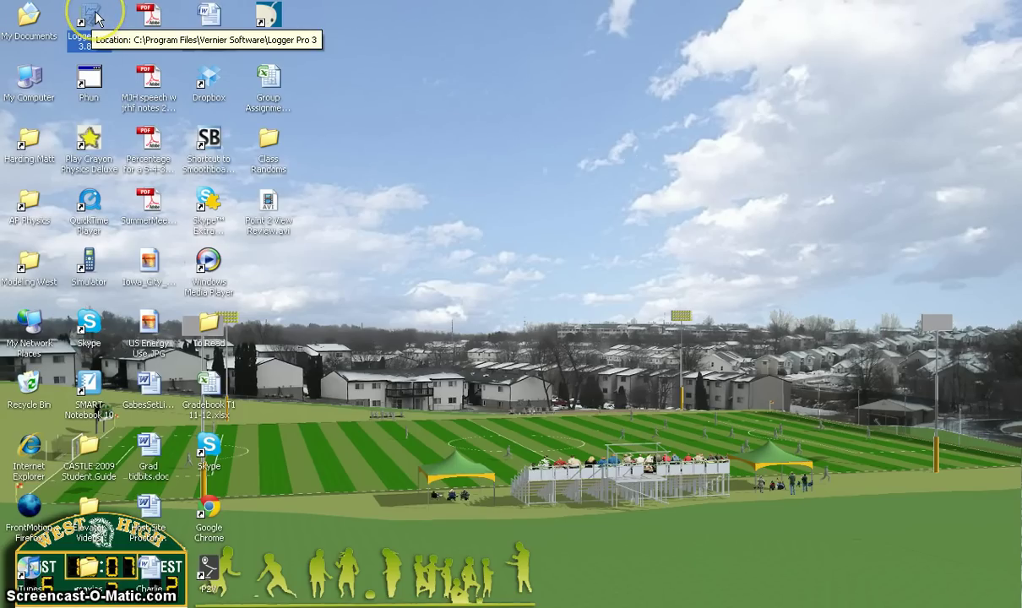
double_click(95, 17)
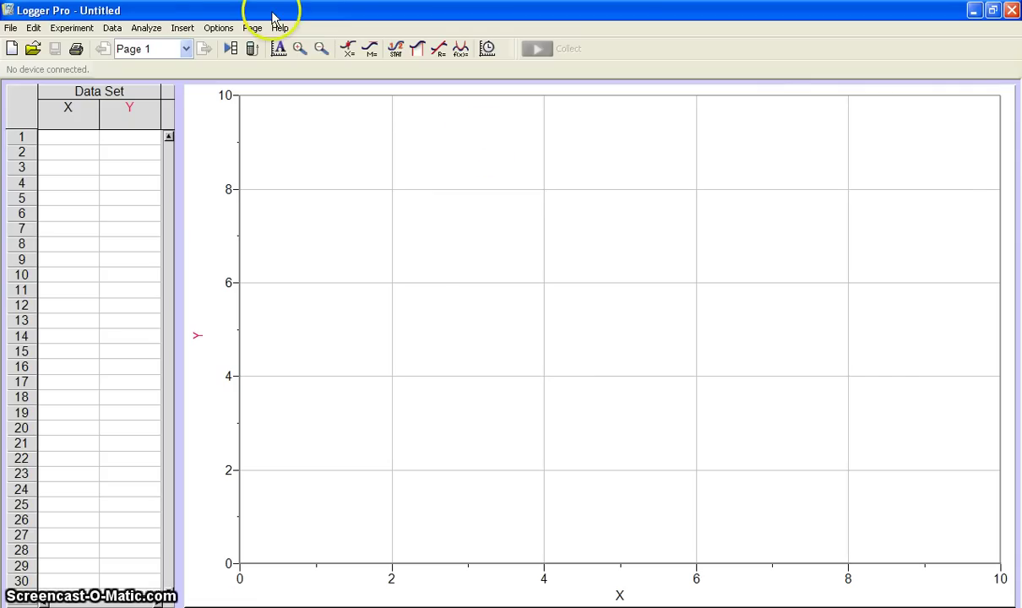
Step: Insert the movie CIMG0320(2).AVI from the Downloads folder in My Documents, shrinking and repositioning it to fit the page
left_click(182, 28)
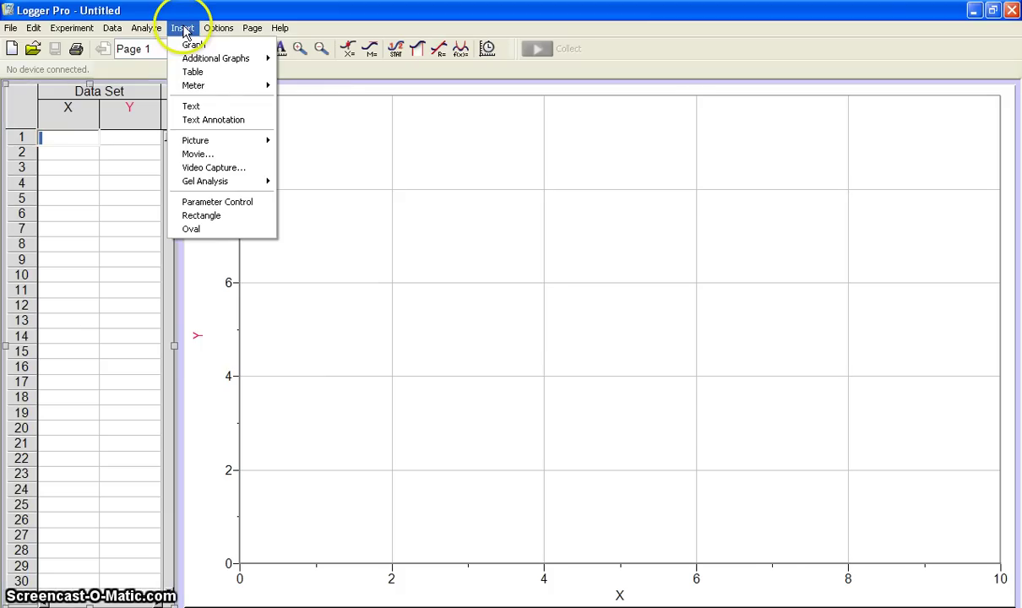
left_click(227, 156)
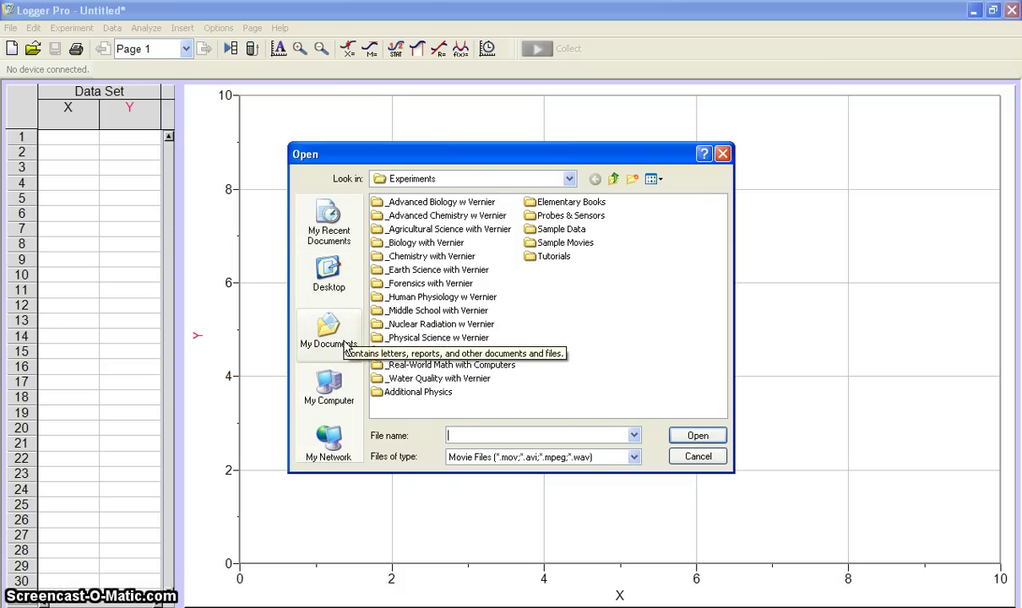
left_click(325, 325)
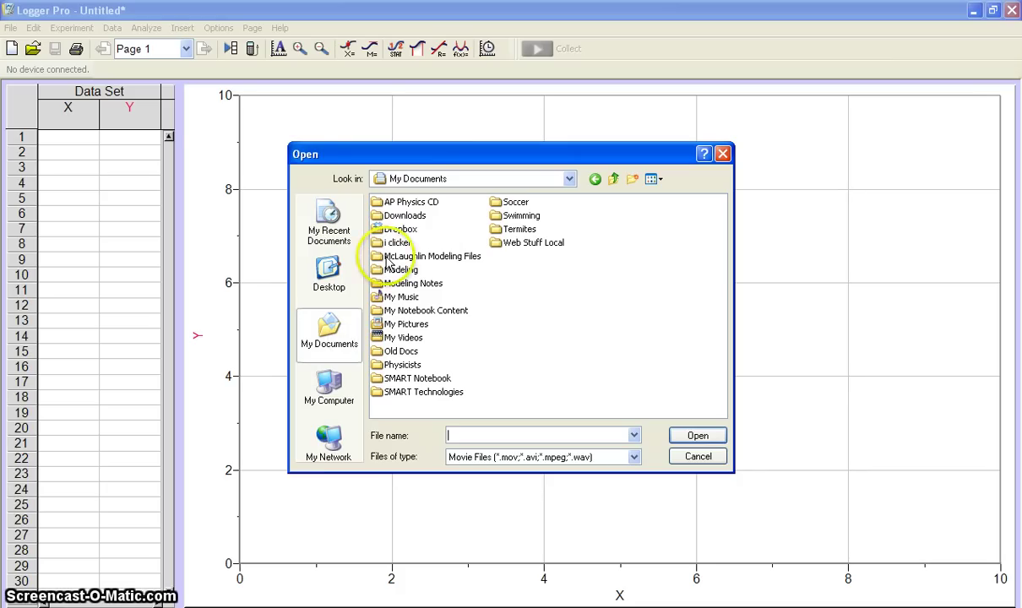
double_click(414, 219)
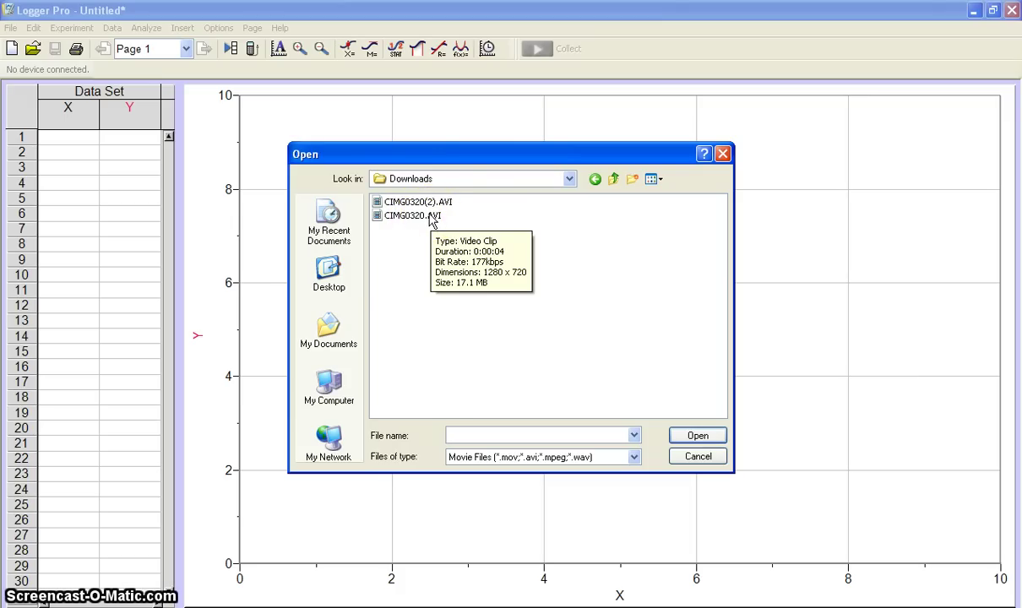
left_click(414, 204)
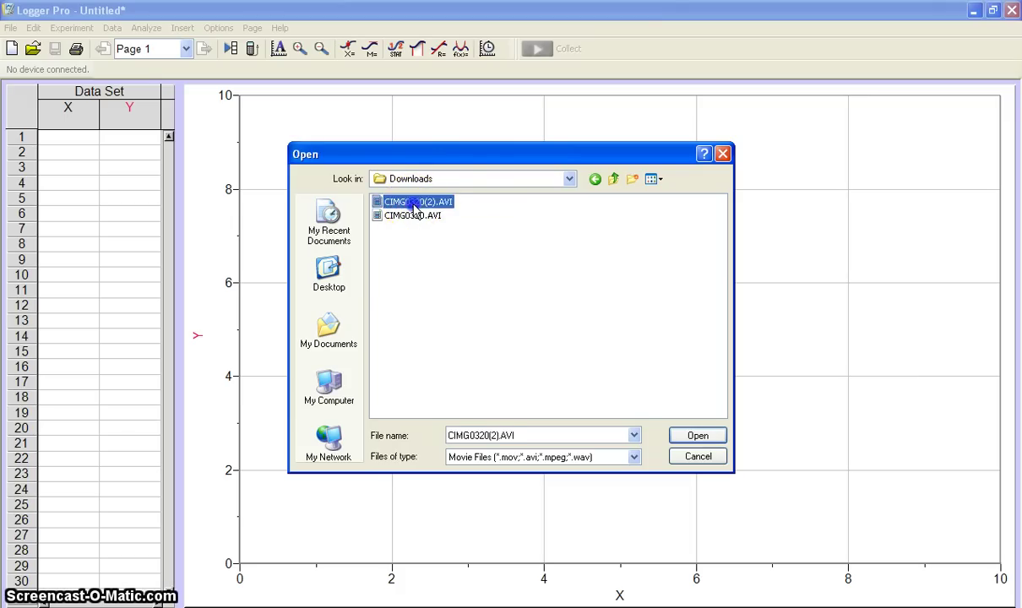
double_click(414, 203)
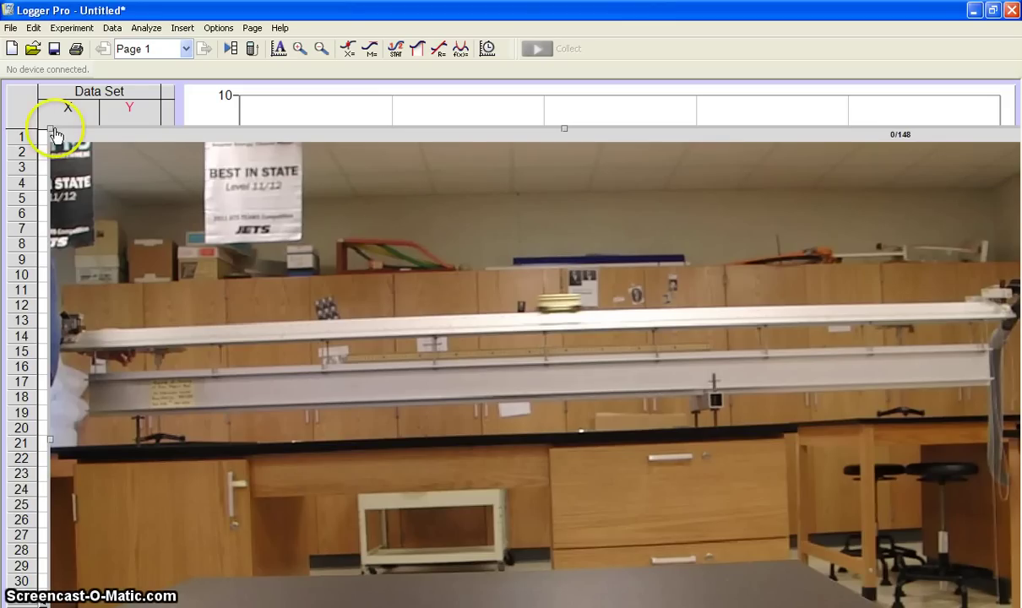
left_click_drag(53, 133, 78, 136)
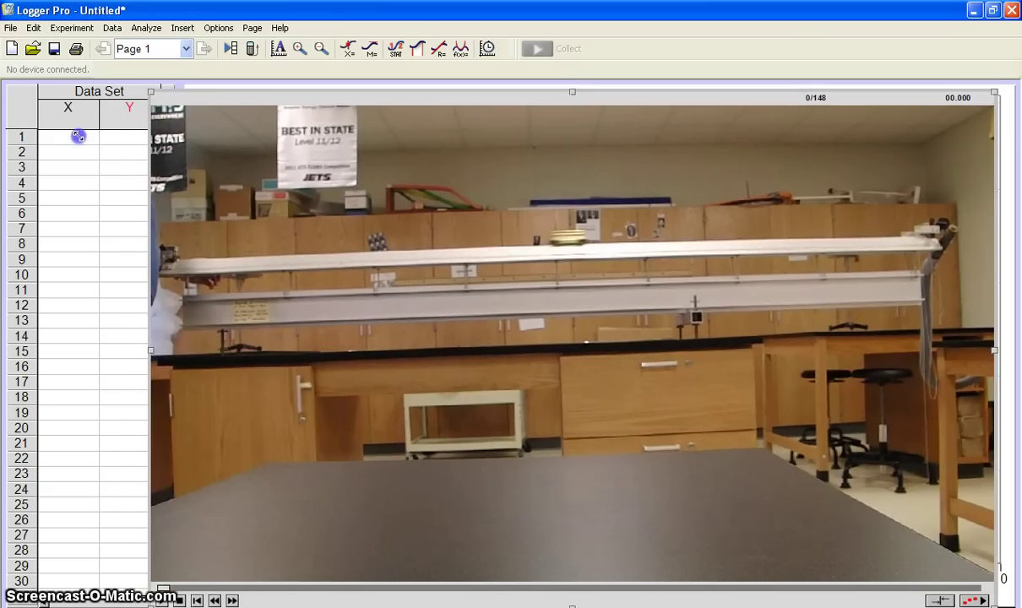
left_click_drag(172, 95, 24, 111)
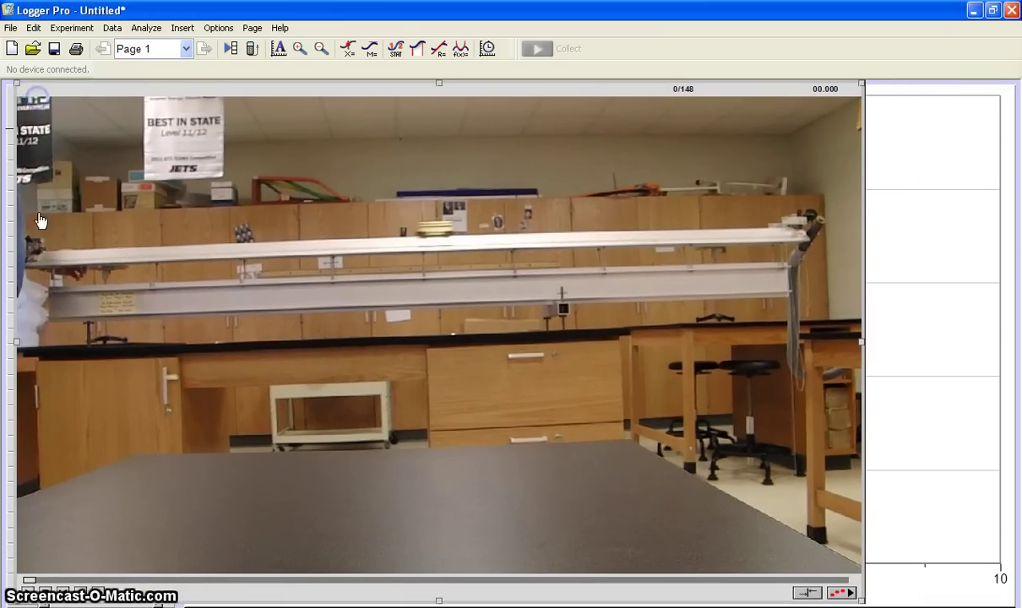
Step: Play the inserted movie through to its last frame to examine the glider's motion
left_click(28, 592)
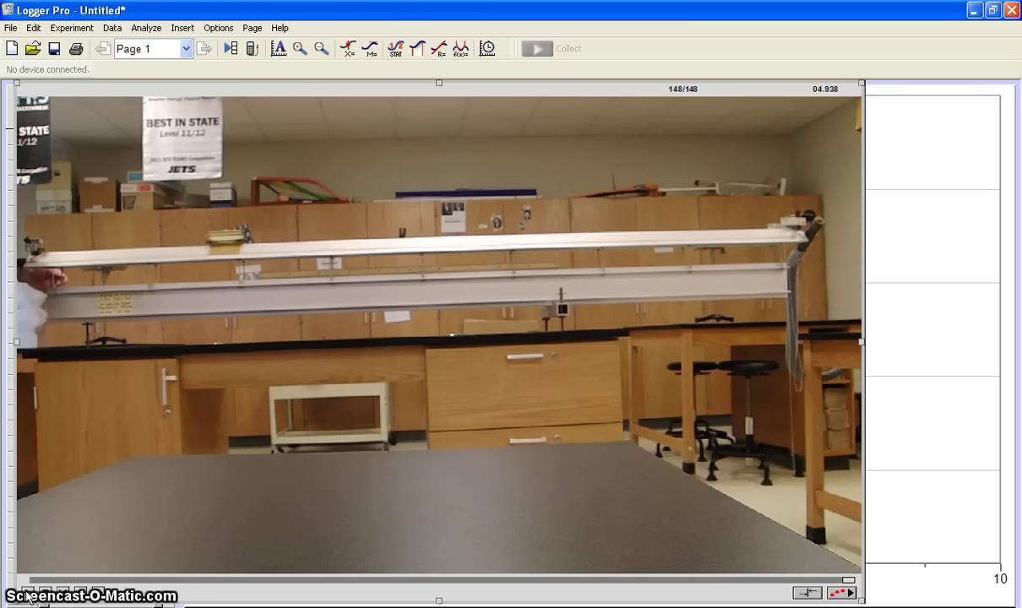
left_click(695, 454)
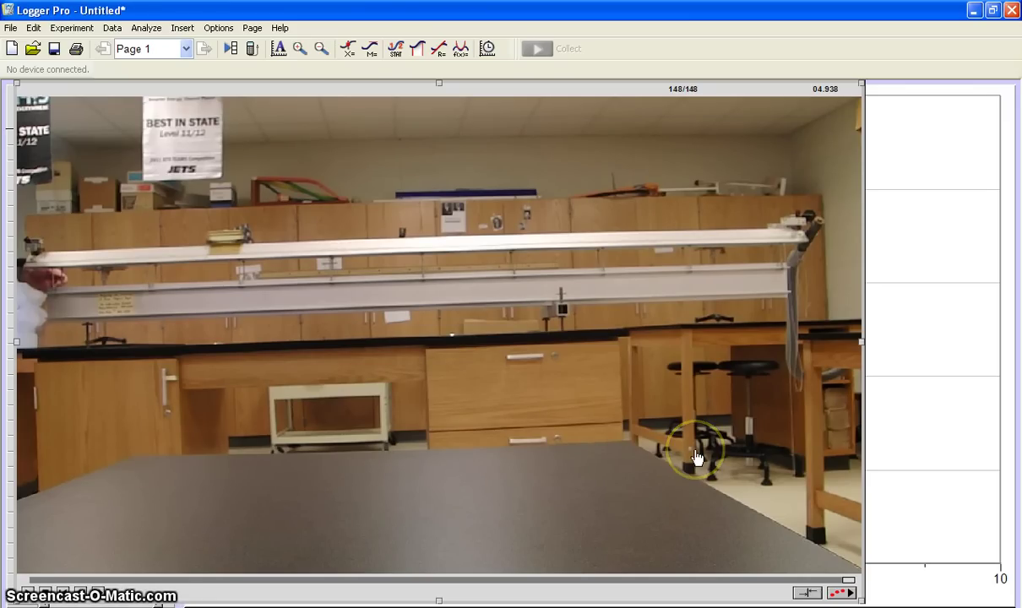
left_click_drag(694, 517, 739, 552)
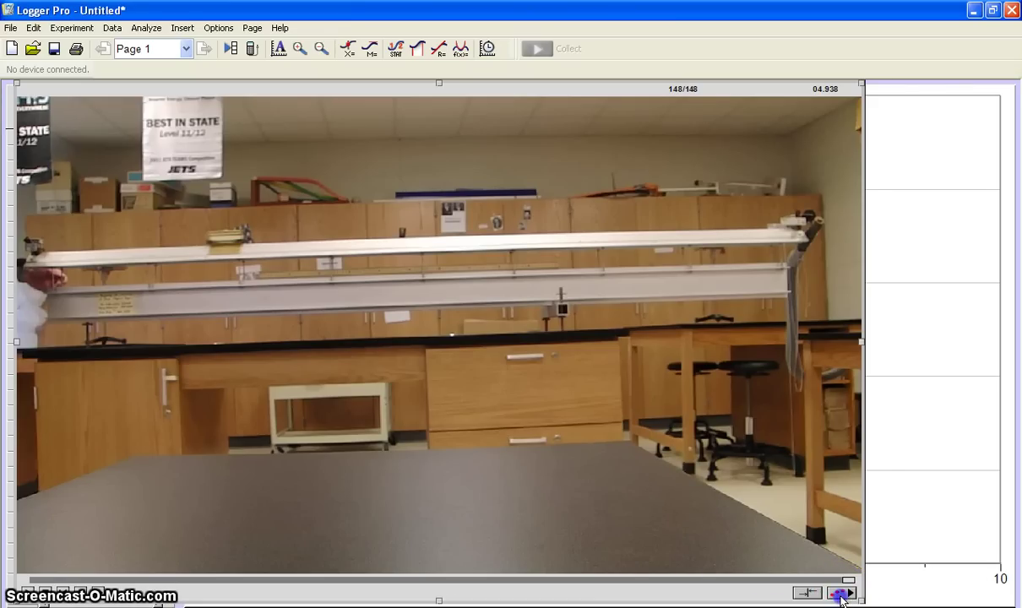
Step: Show the video analysis tools and set the movie's scale to 1 m along the metre stick below the air track
left_click(842, 594)
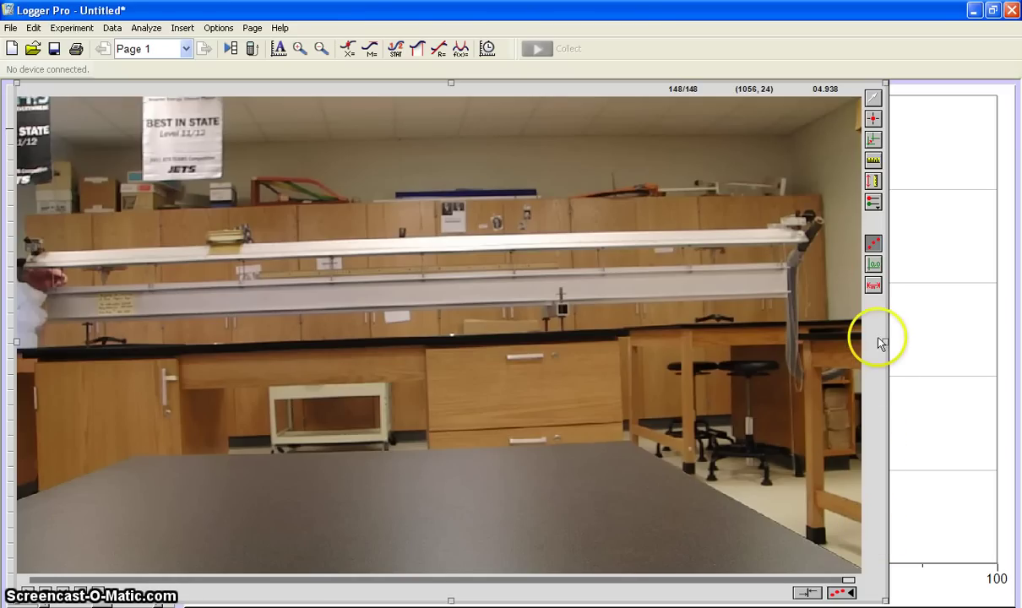
left_click(875, 162)
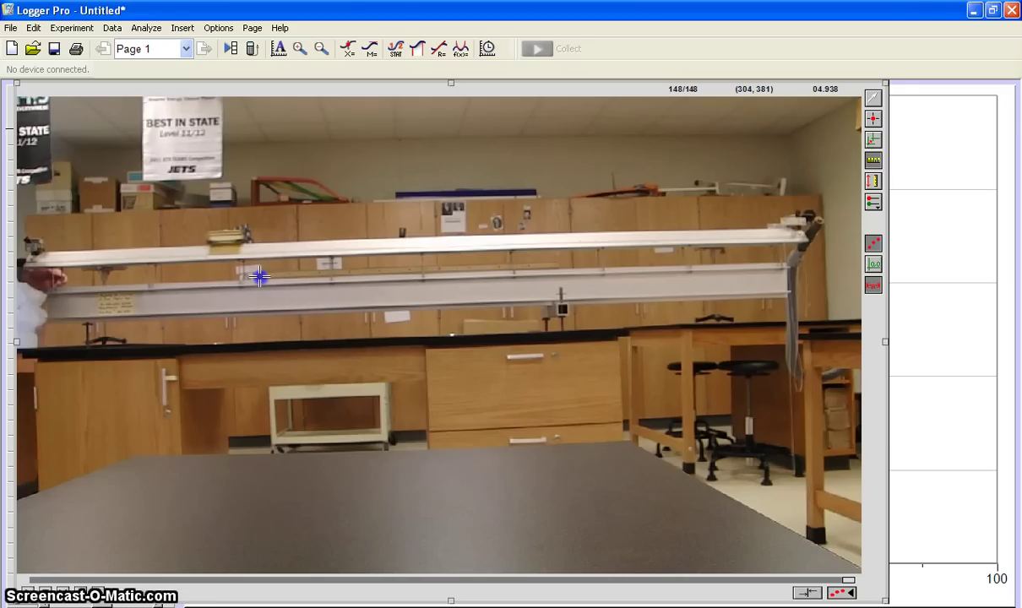
left_click_drag(260, 276, 558, 266)
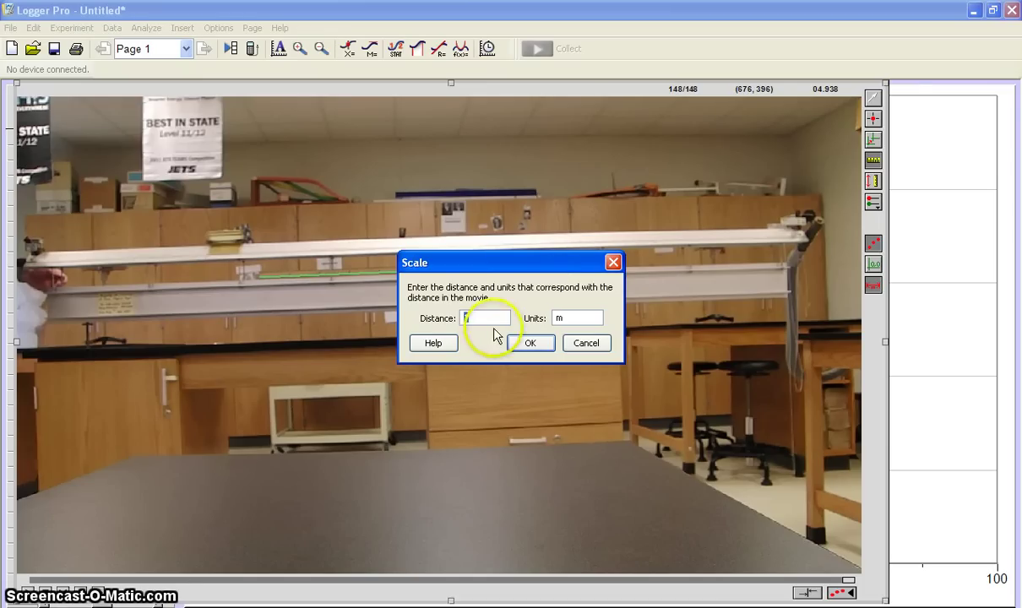
left_click(531, 343)
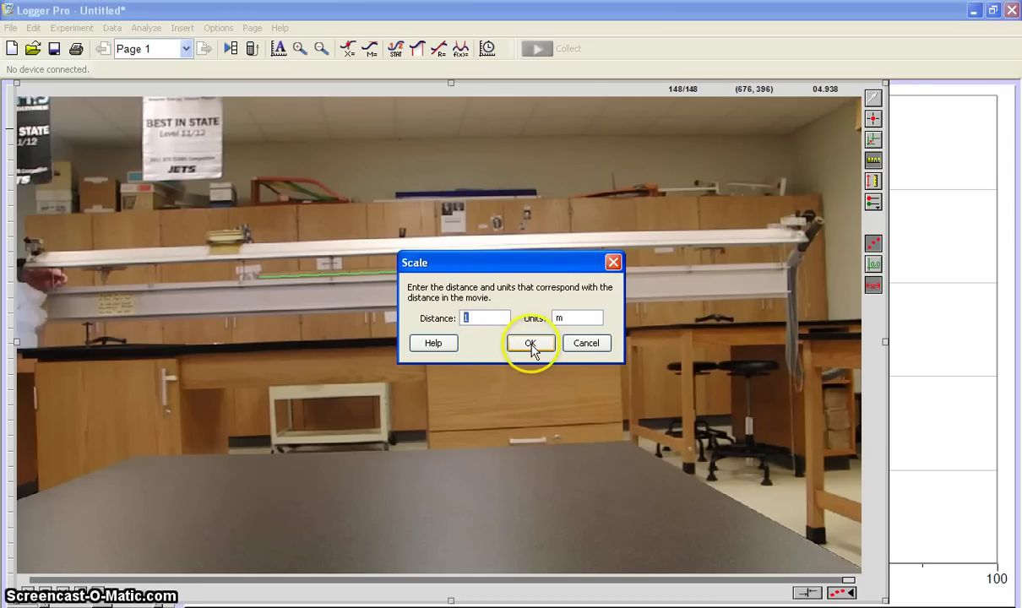
mouse_move(342, 302)
left_mouse_down()
mouse_move(331, 300)
mouse_move(557, 280)
left_mouse_up()
left_click(382, 183)
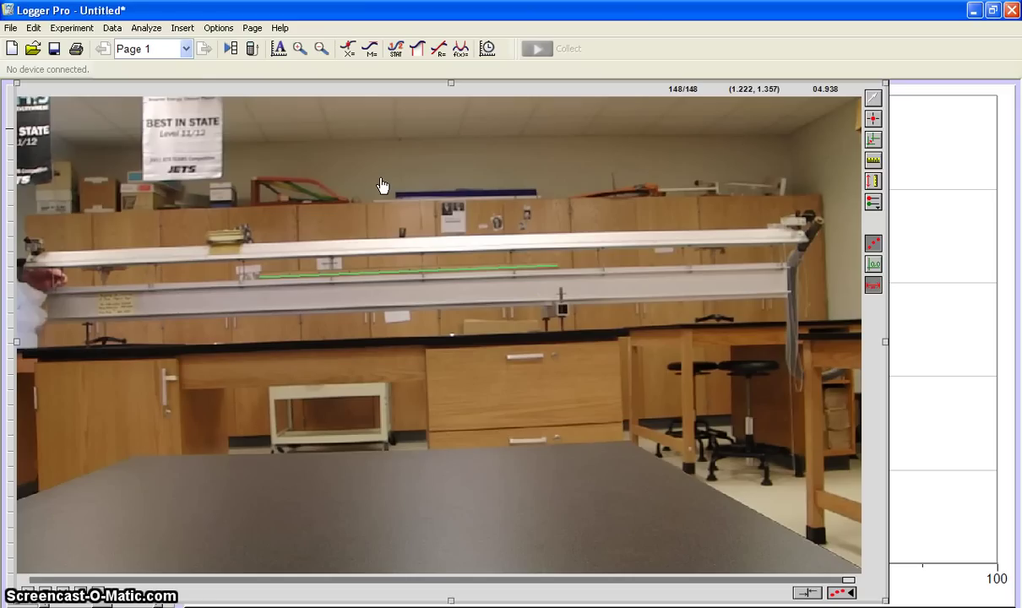
Step: Return the movie to its first frame
left_click_drag(115, 418, 65, 597)
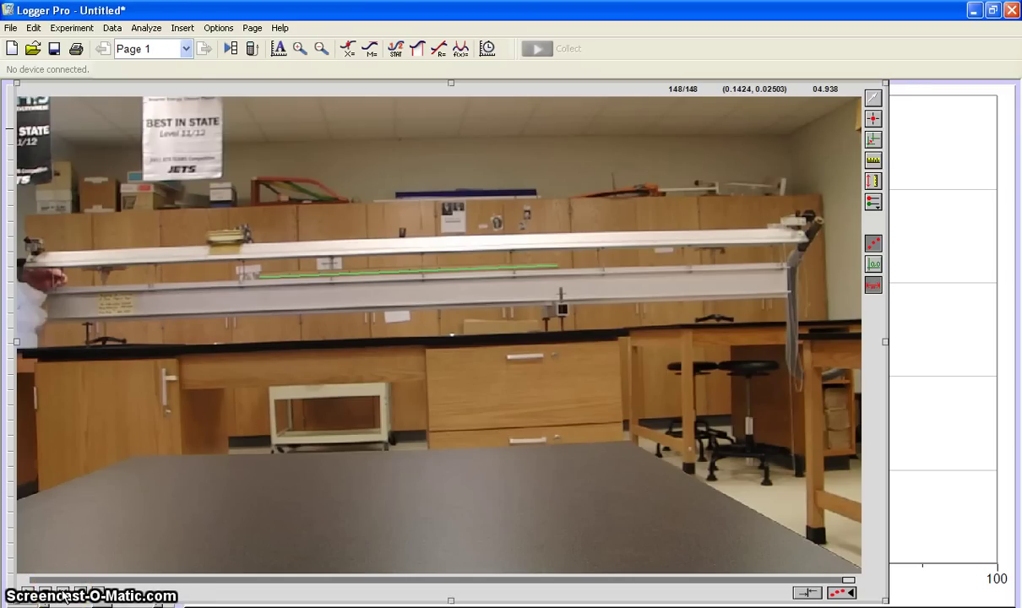
left_click(64, 597)
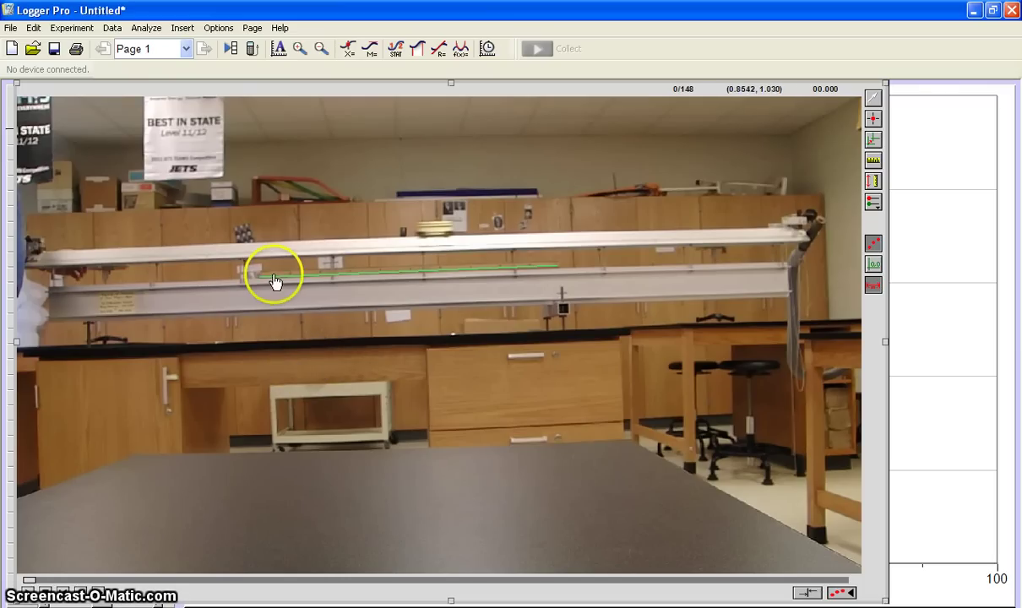
left_click_drag(478, 243, 605, 296)
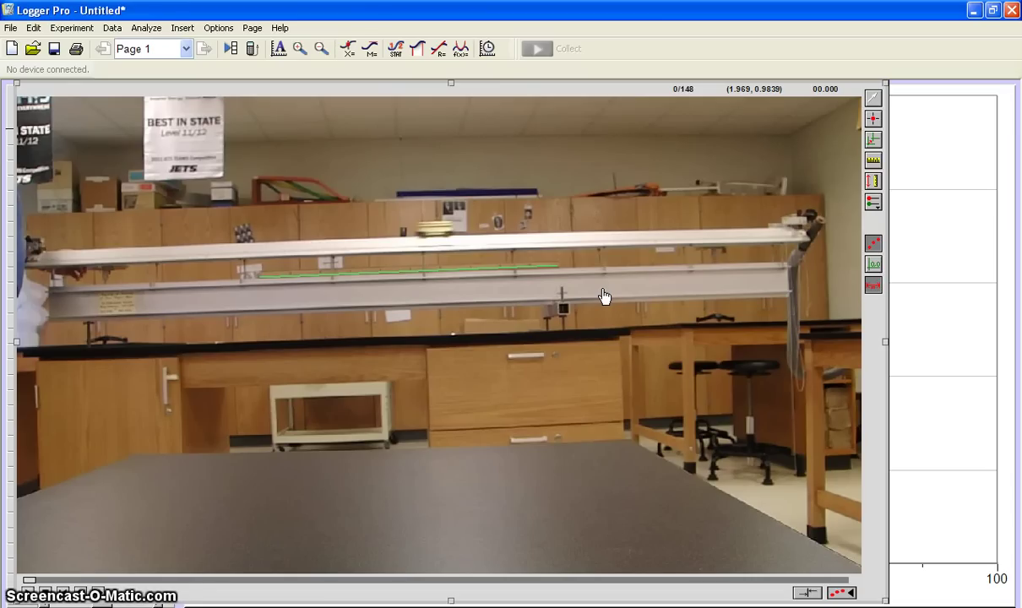
Step: Set the origin at the lower right corner of the glider and rotate the axes parallel to the air track
left_click(887, 170)
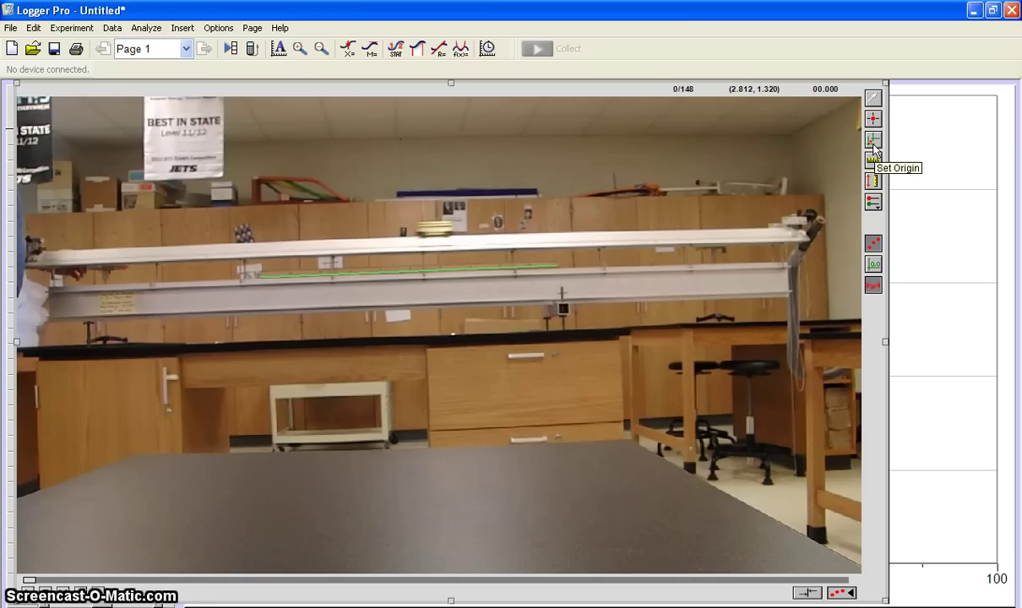
left_click(874, 265)
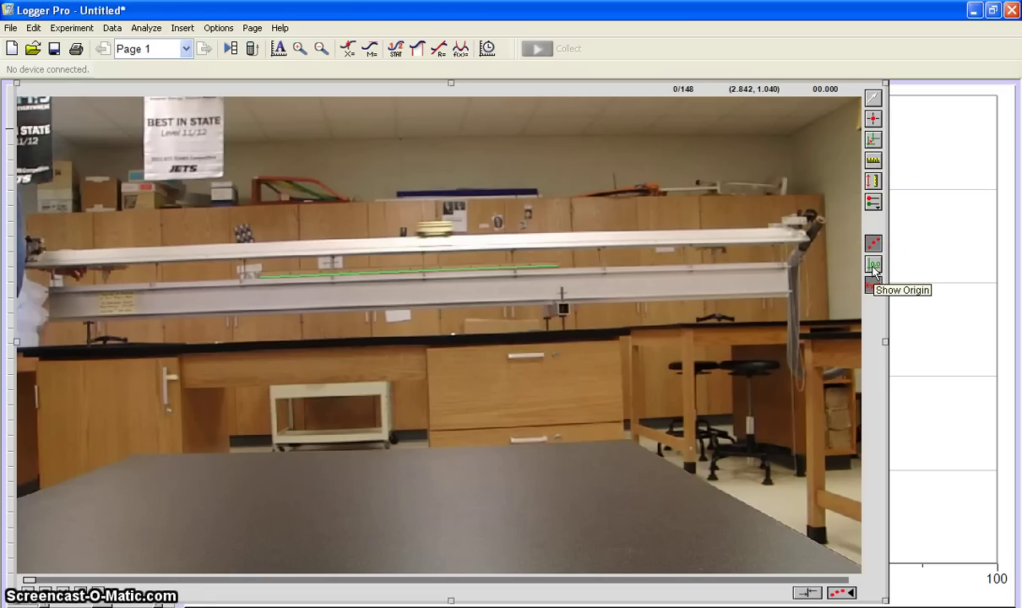
left_click(874, 139)
mouse_move(445, 228)
left_mouse_down()
mouse_move(423, 232)
mouse_move(449, 237)
left_mouse_up()
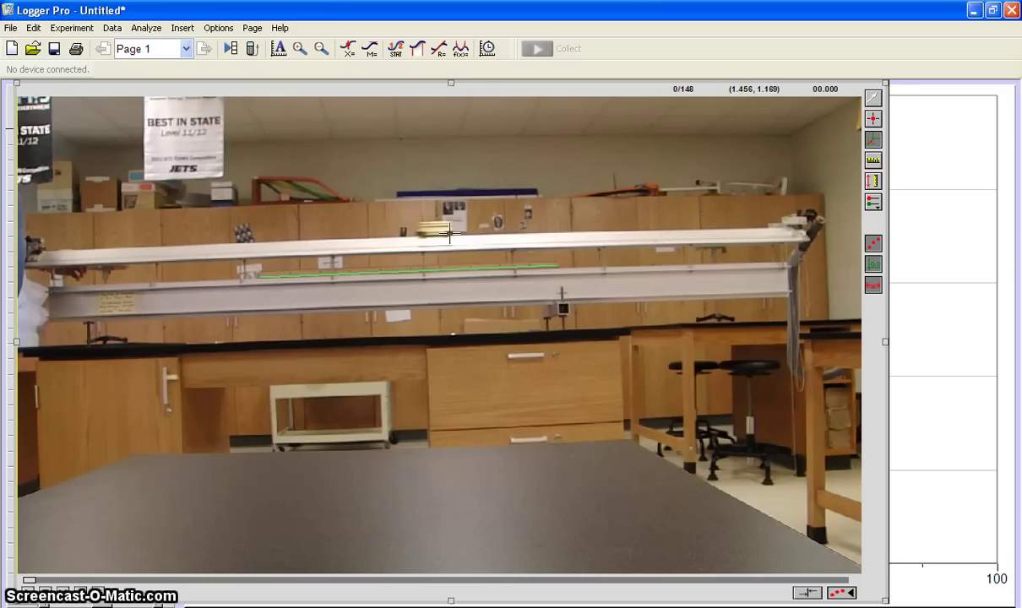
left_click(449, 234)
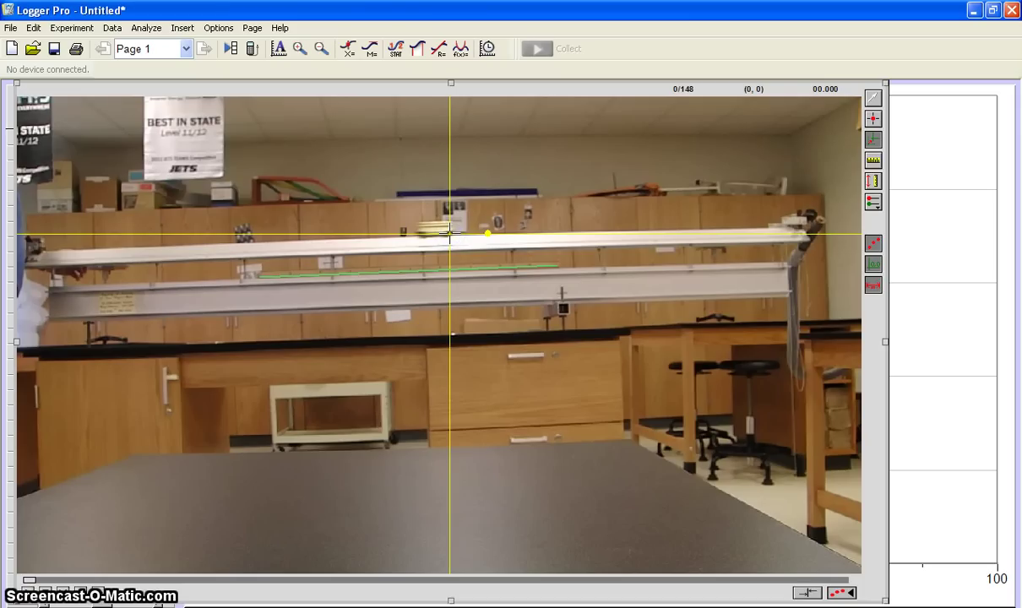
left_click_drag(485, 250, 488, 232)
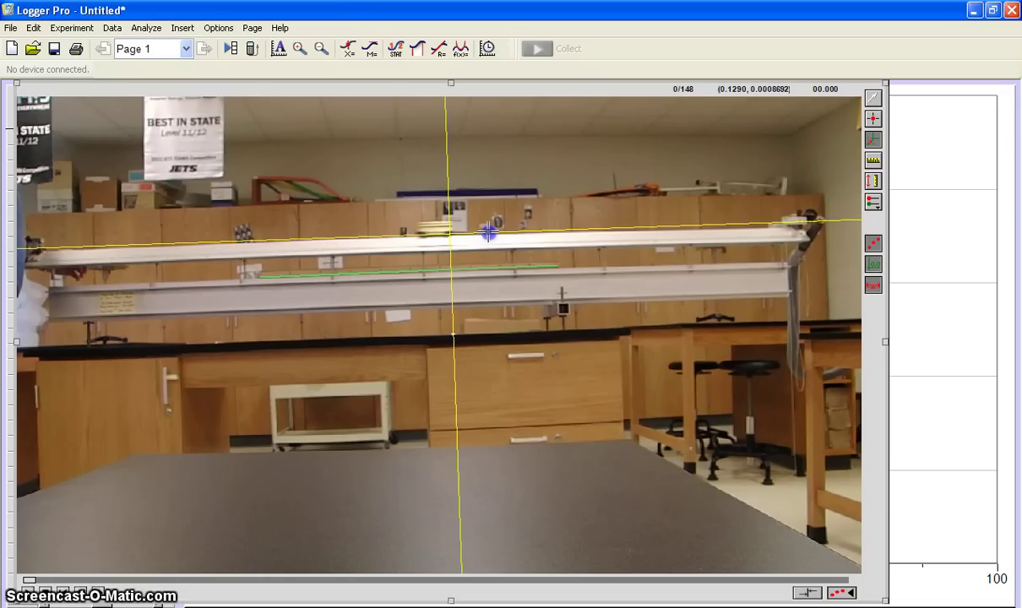
left_click_drag(488, 233, 488, 233)
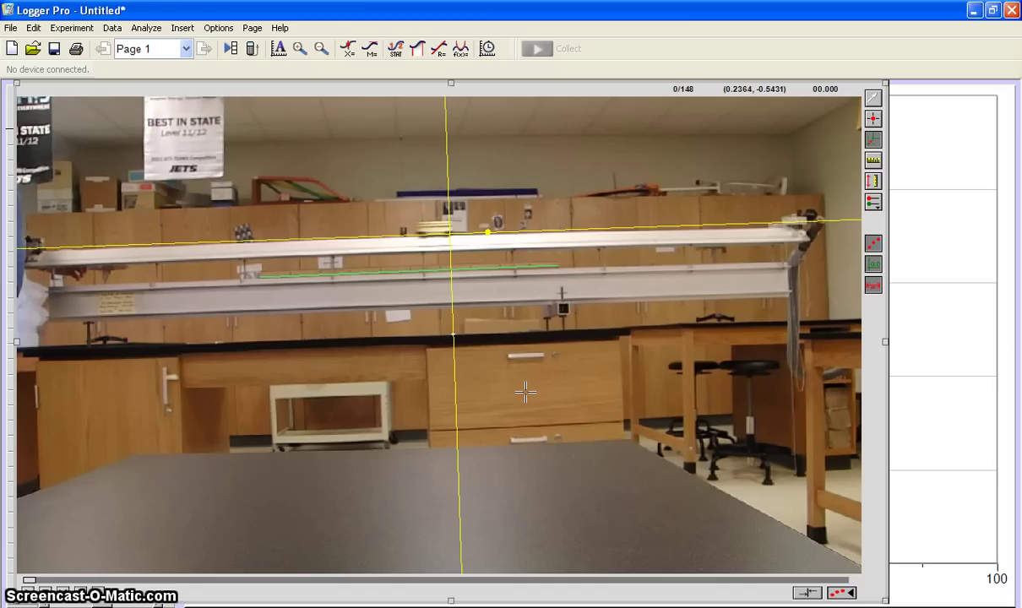
left_click(434, 255)
mouse_move(112, 289)
left_mouse_down()
mouse_move(38, 247)
mouse_move(595, 237)
mouse_move(796, 222)
left_mouse_up()
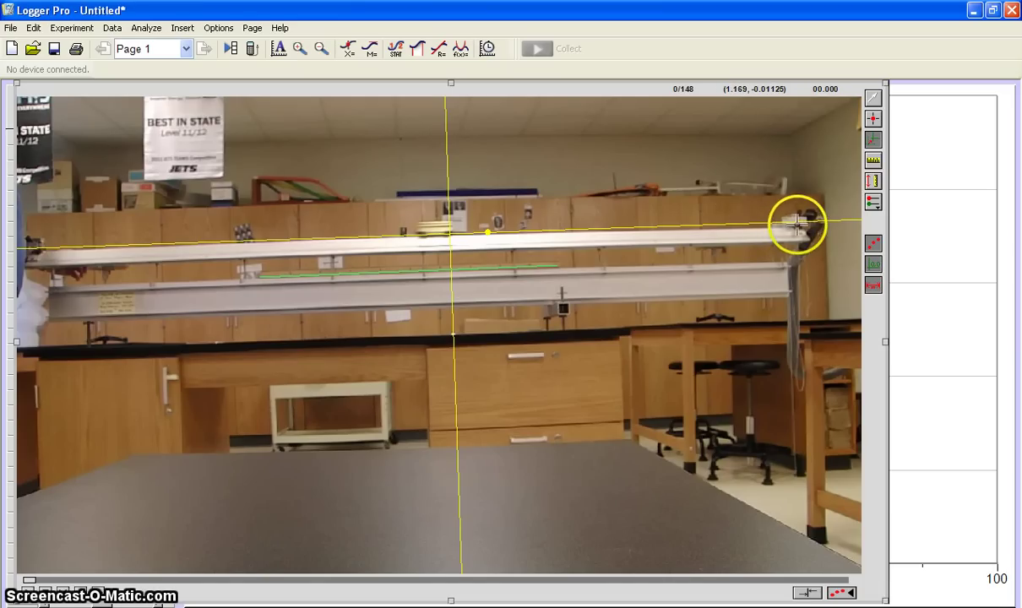
mouse_move(734, 211)
left_mouse_down()
mouse_move(494, 250)
mouse_move(416, 217)
mouse_move(474, 264)
left_mouse_up()
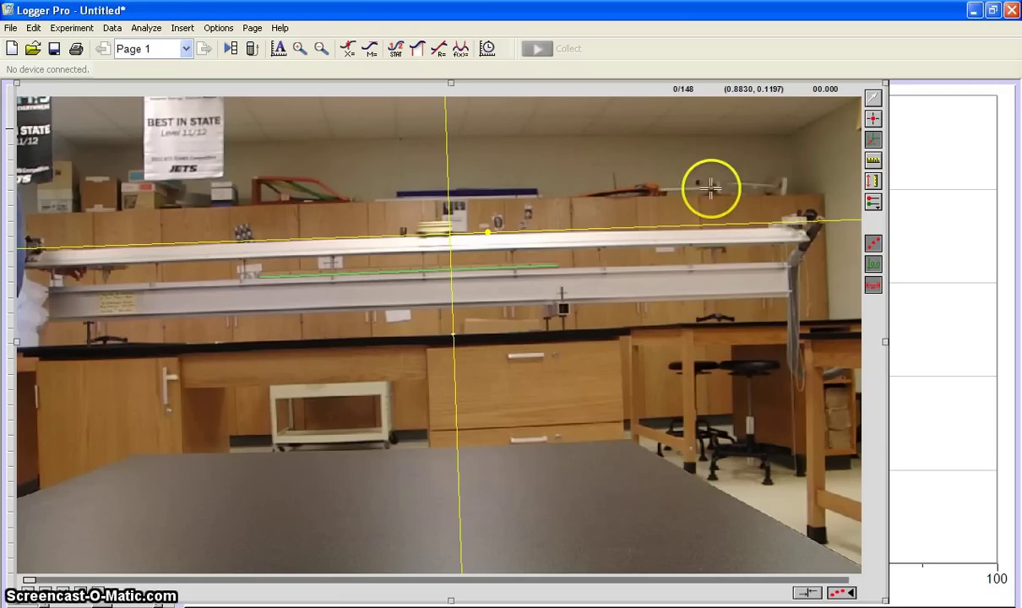
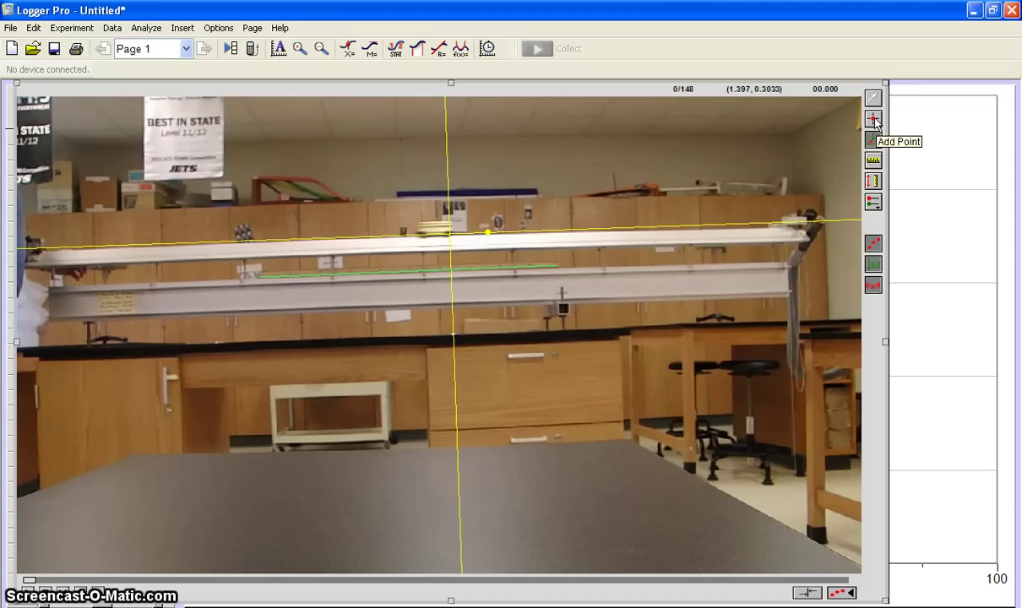
Step: Add a point at the glider's lower right corner on every movie frame from frame 0 through frame 25
left_click_drag(485, 178, 450, 238)
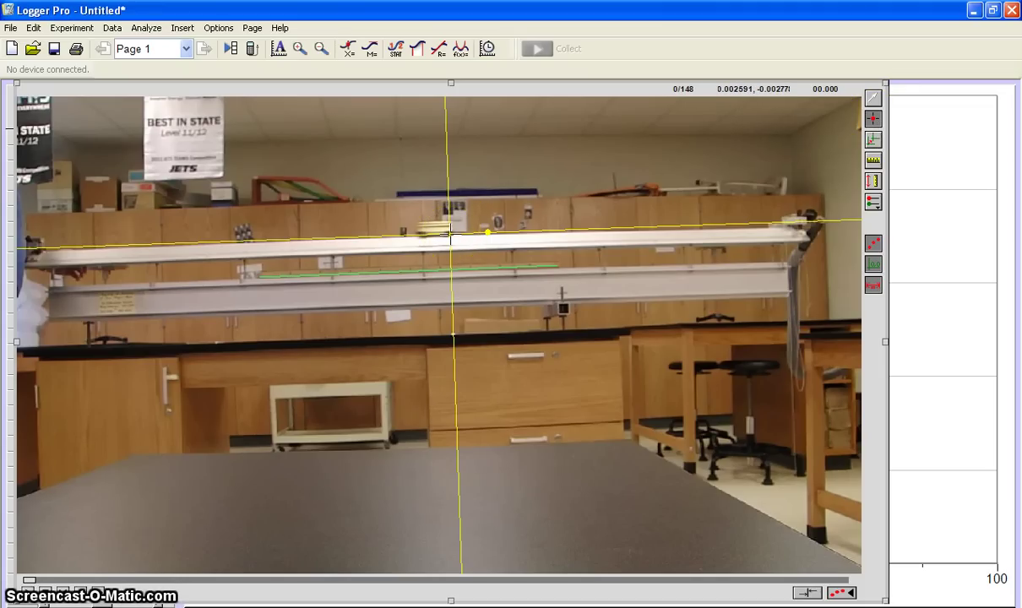
left_click(451, 236)
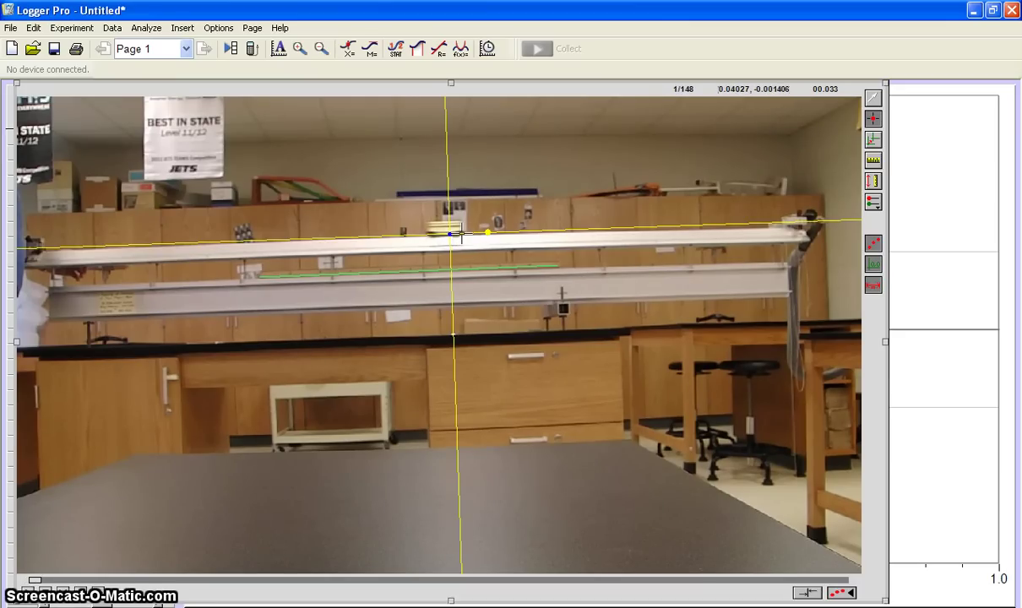
left_click(460, 236)
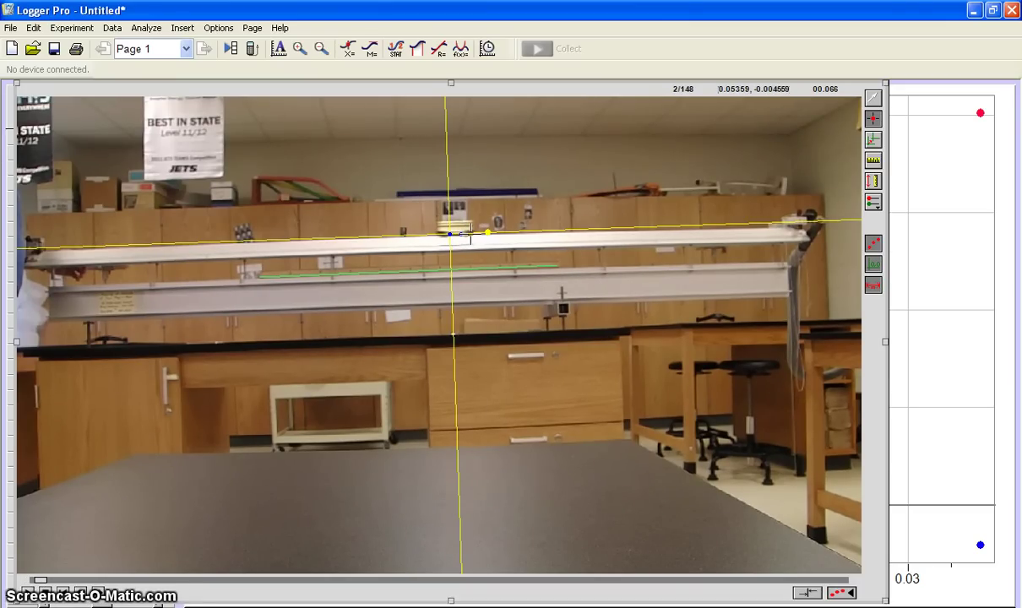
left_click(473, 236)
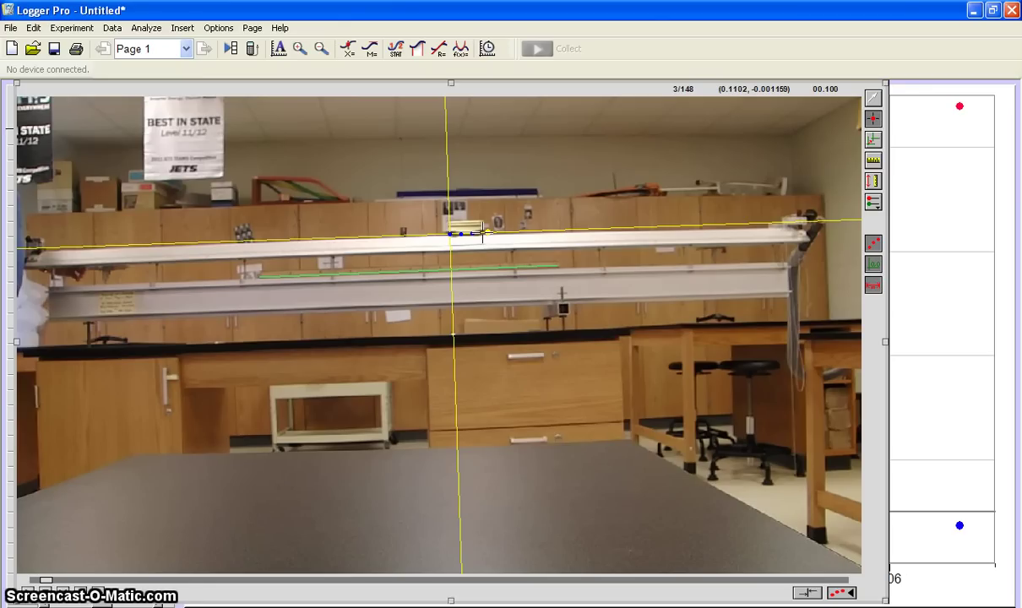
left_click(483, 236)
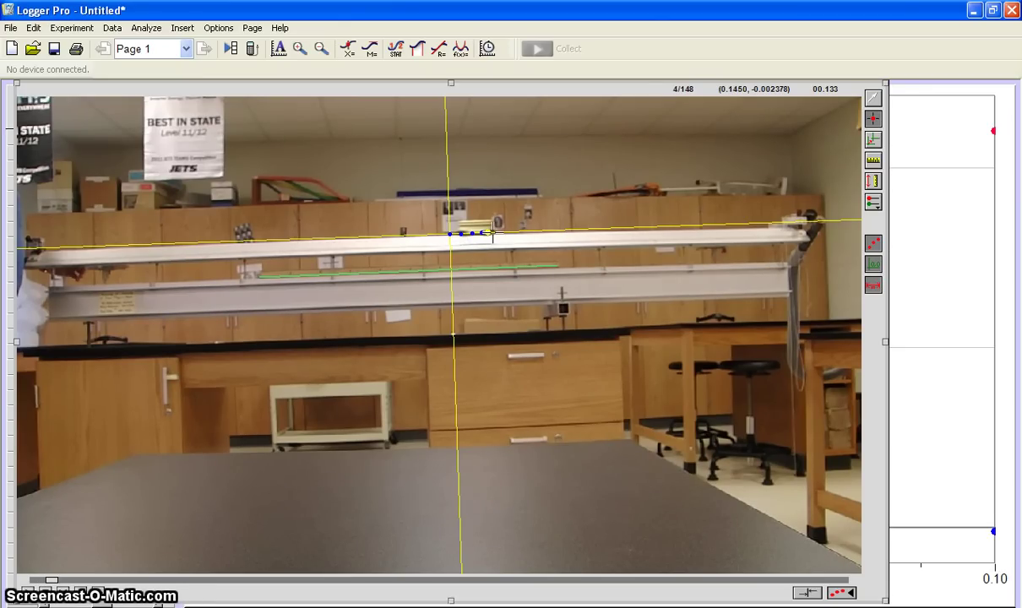
left_click(493, 234)
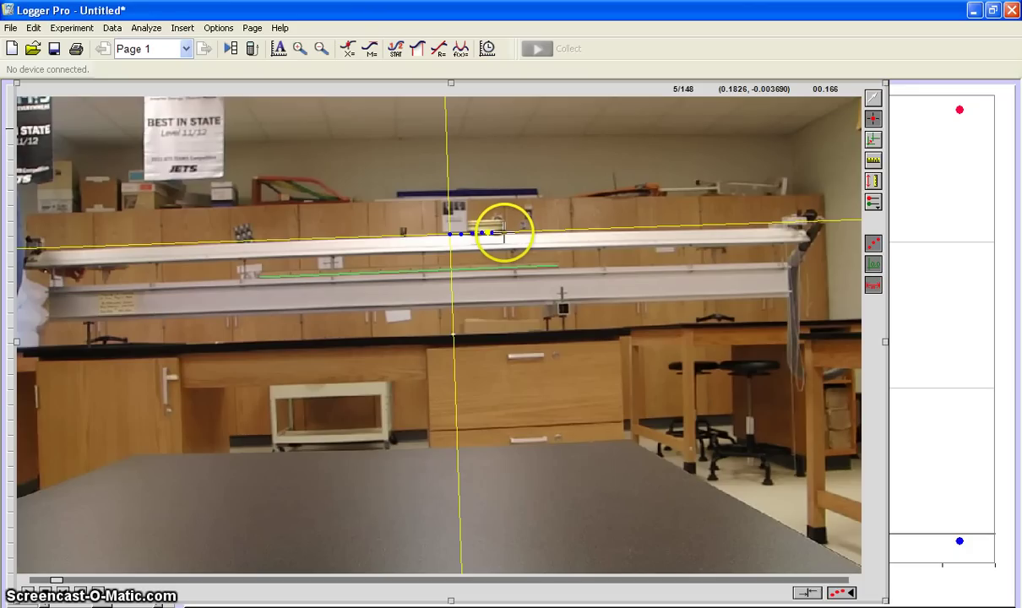
left_click(503, 235)
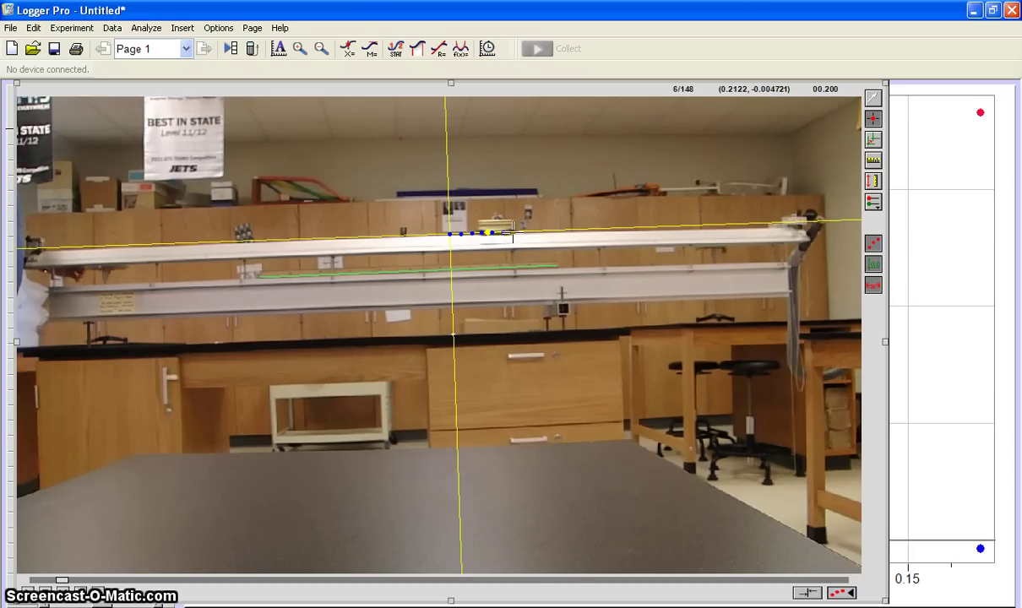
left_click(525, 234)
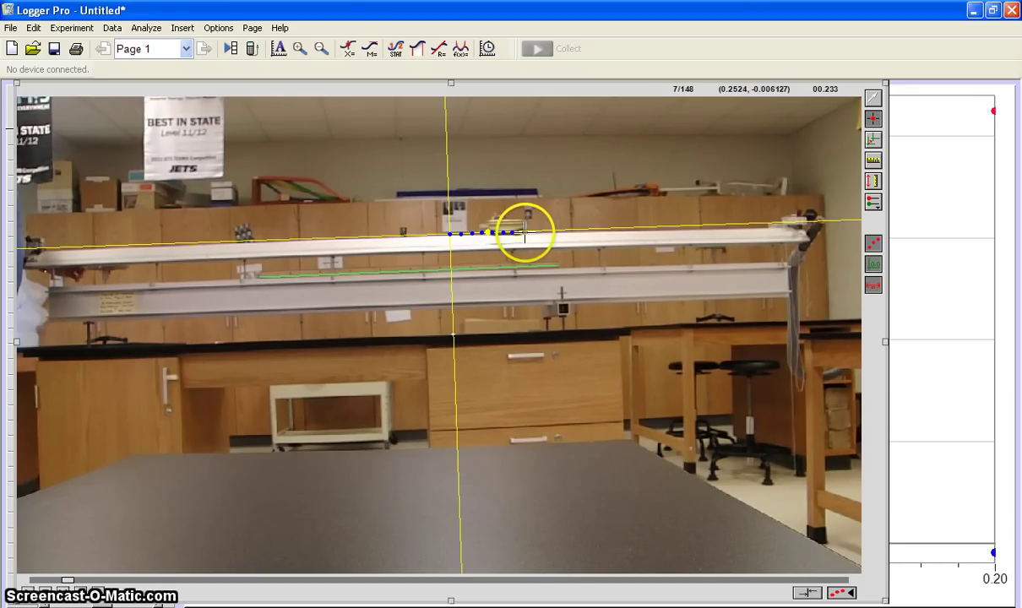
left_click(524, 232)
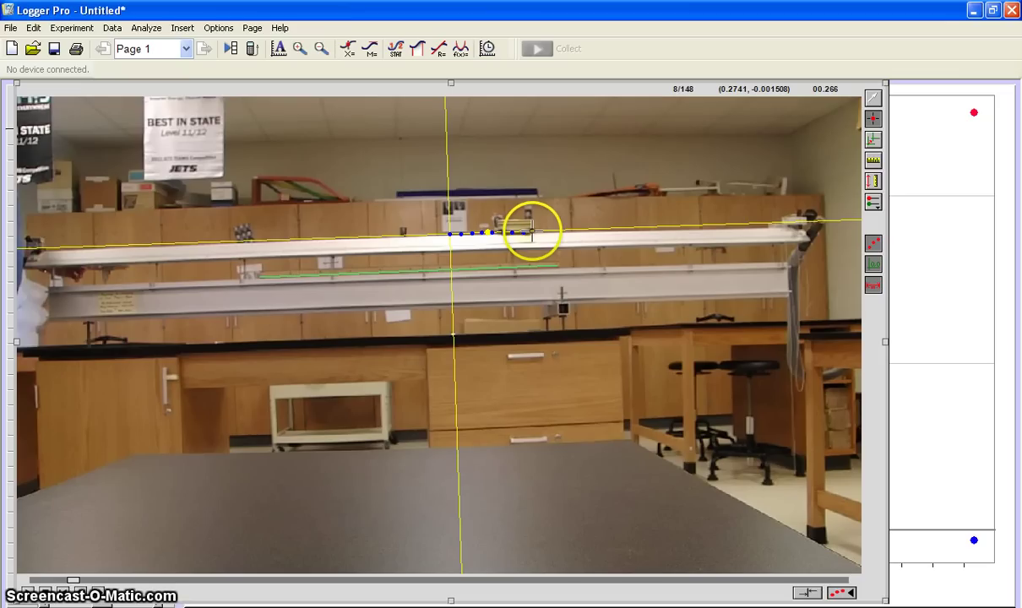
left_click(533, 231)
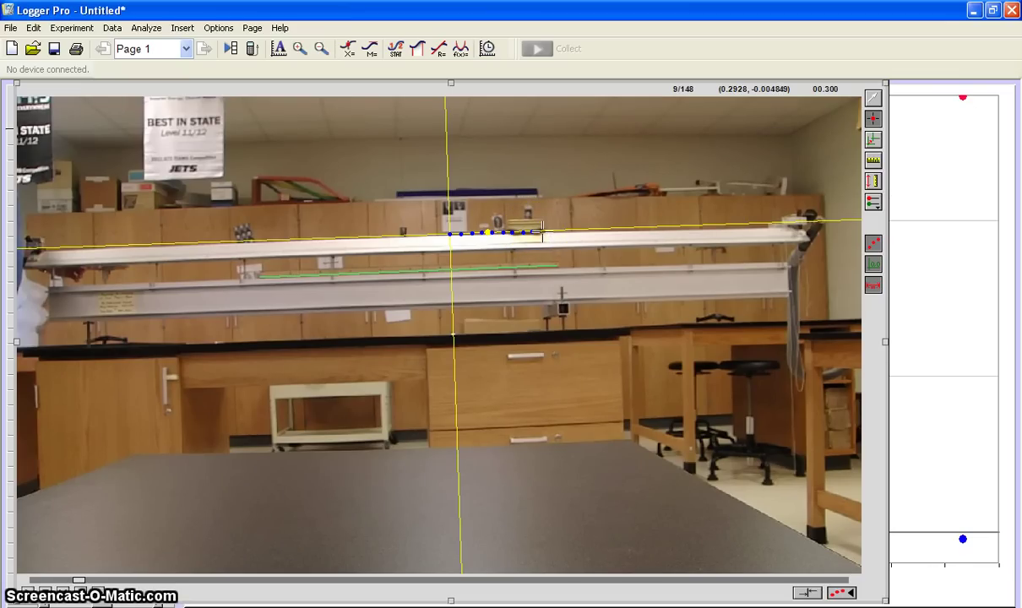
left_click(544, 231)
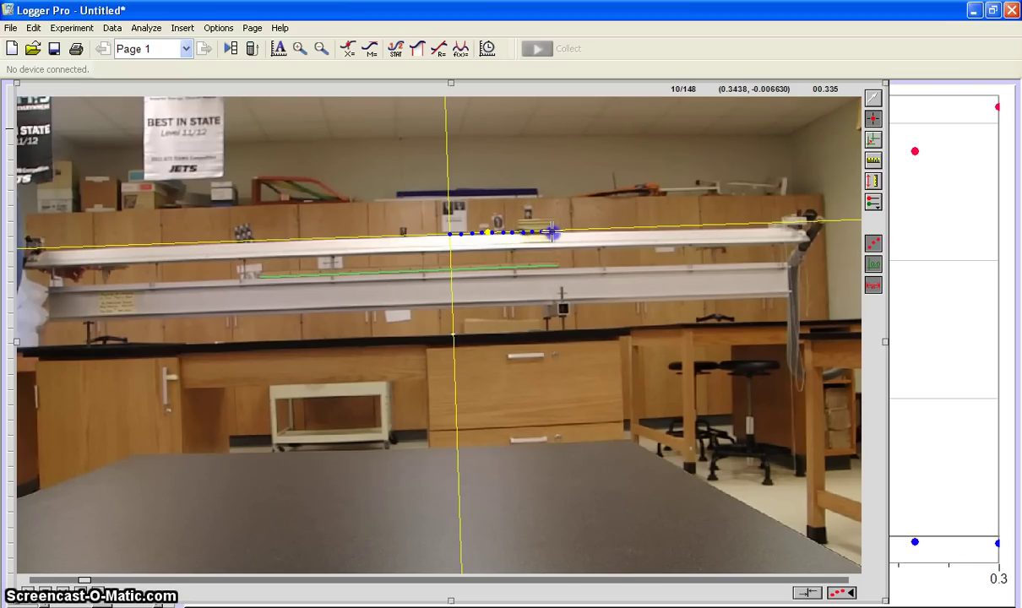
left_click(554, 231)
left_click(561, 232)
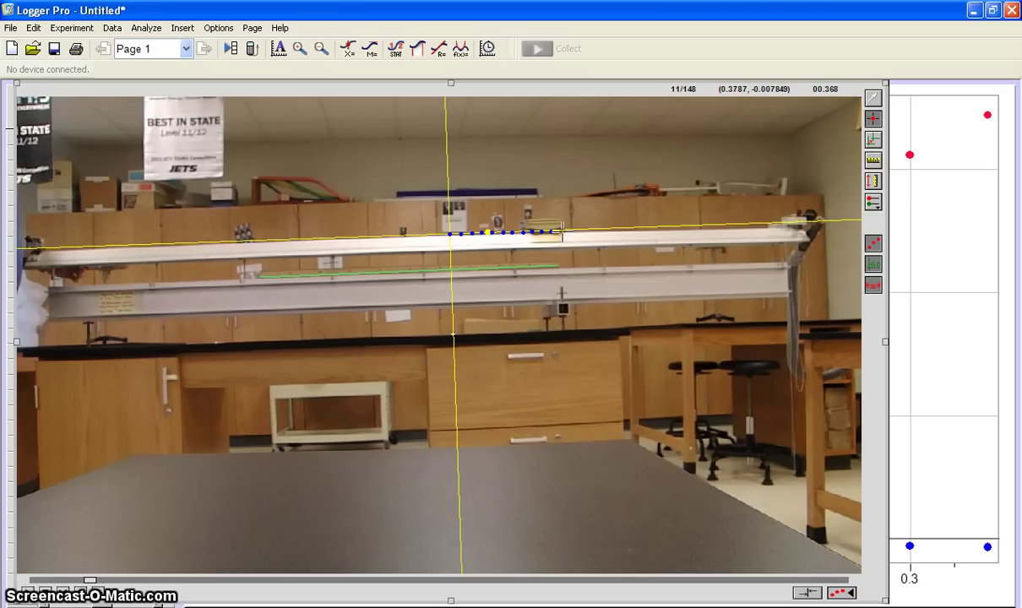
left_click(575, 230)
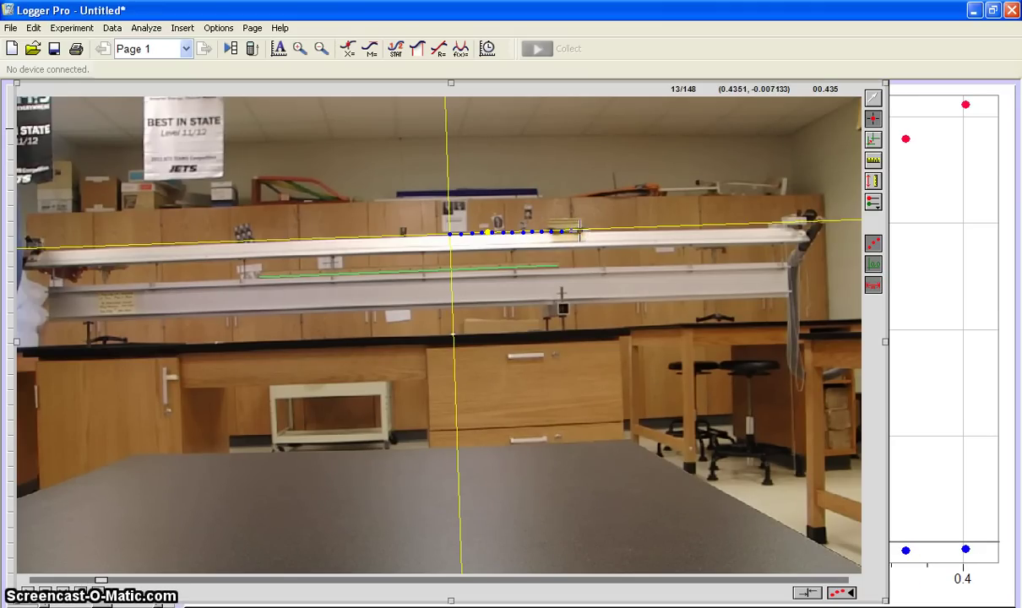
left_click(580, 229)
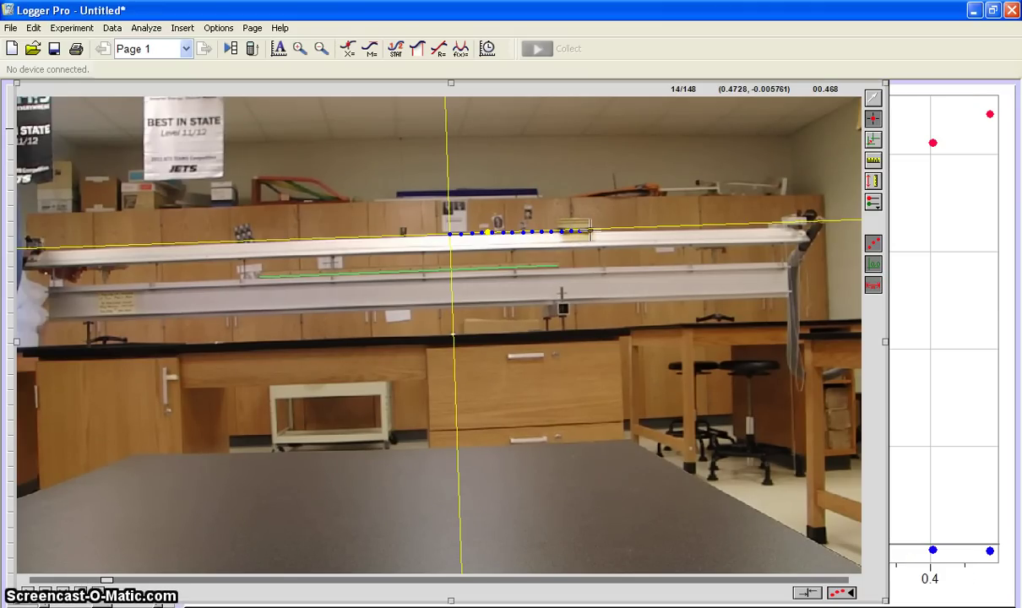
left_click(588, 229)
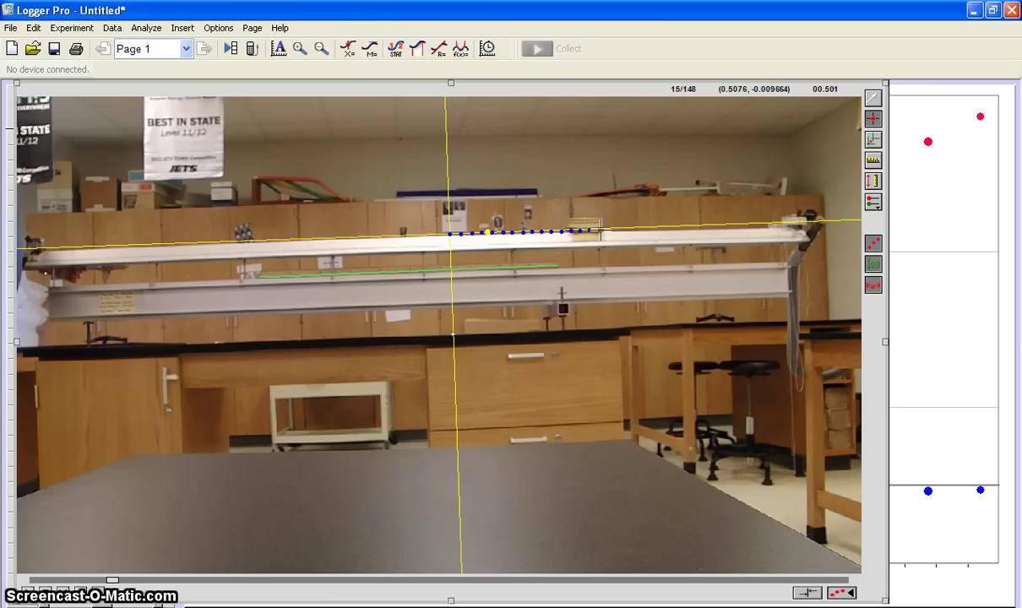
left_click(599, 229)
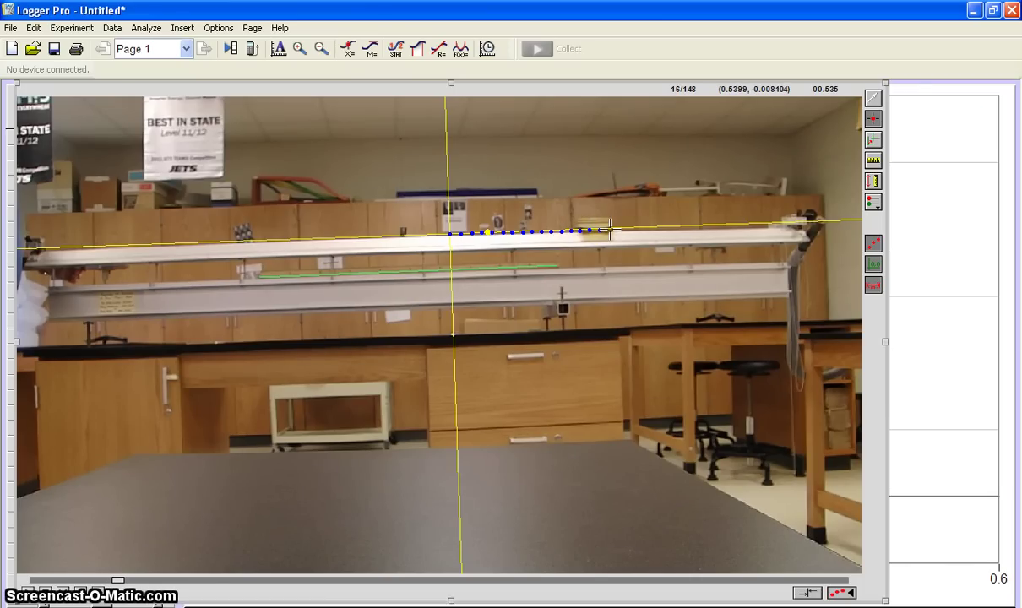
left_click(610, 230)
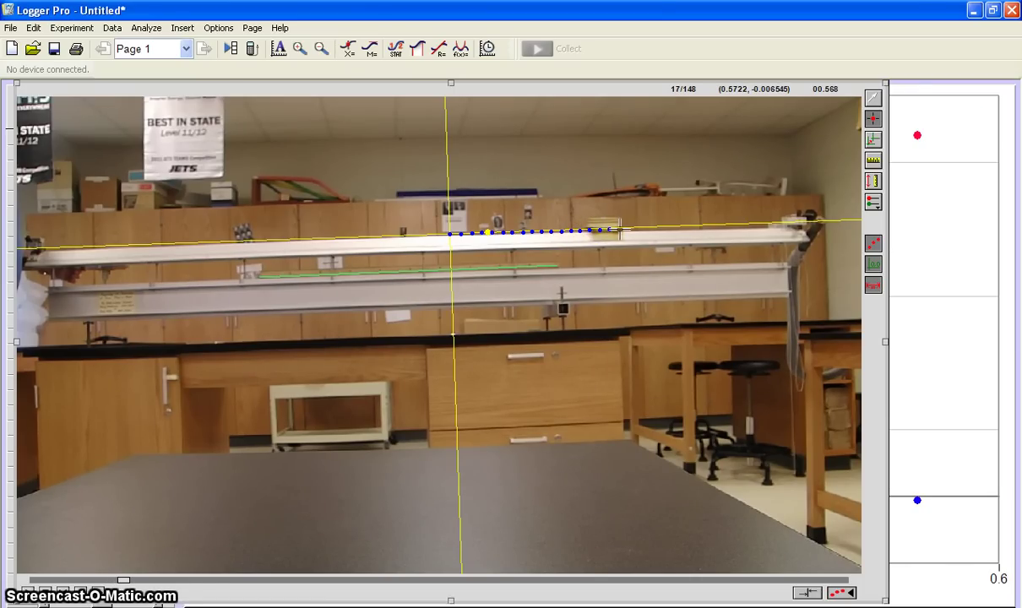
left_click(620, 230)
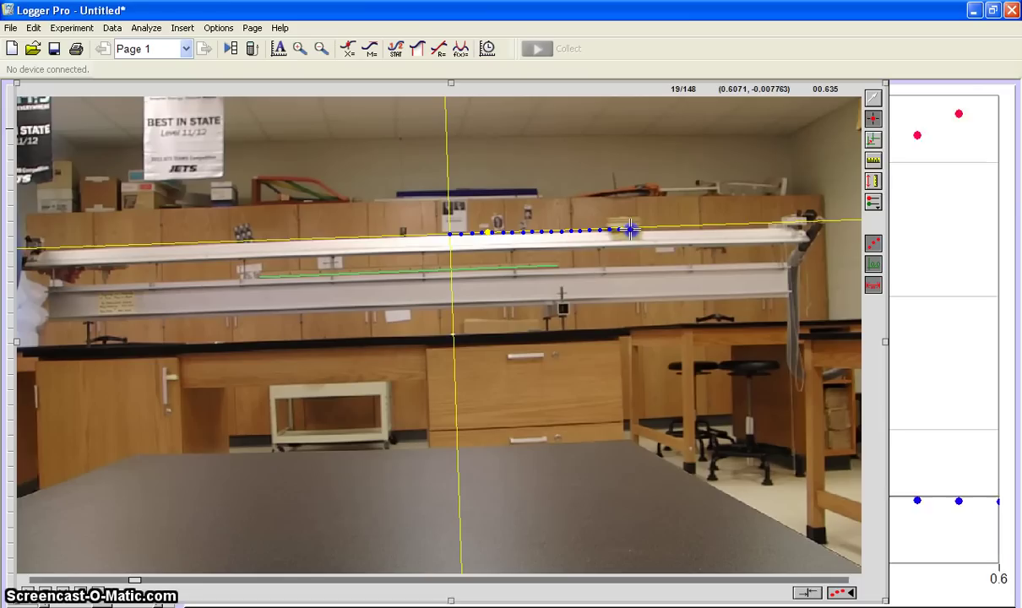
left_click(631, 229)
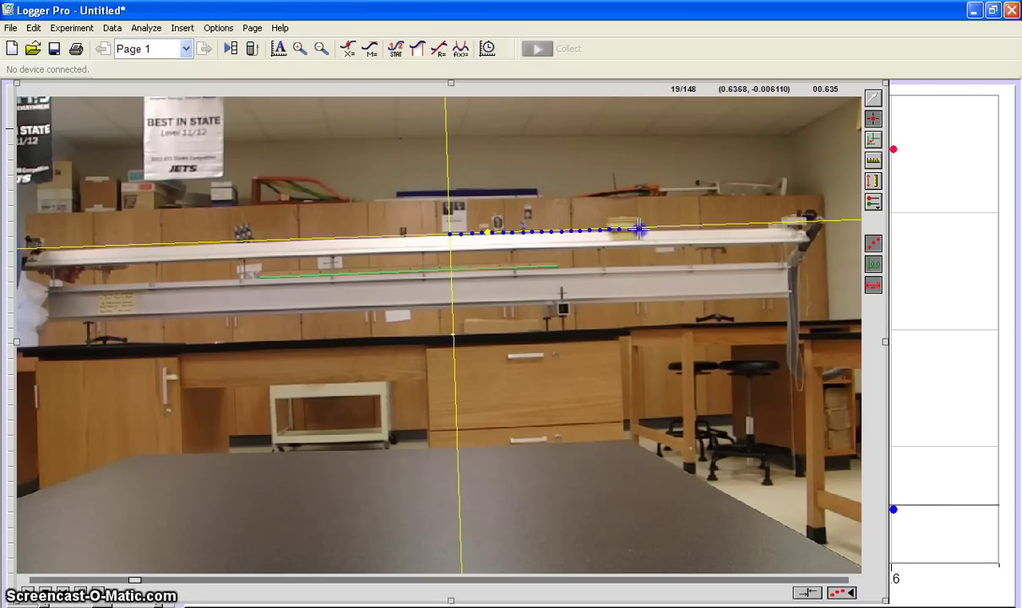
left_click(641, 228)
left_click(649, 228)
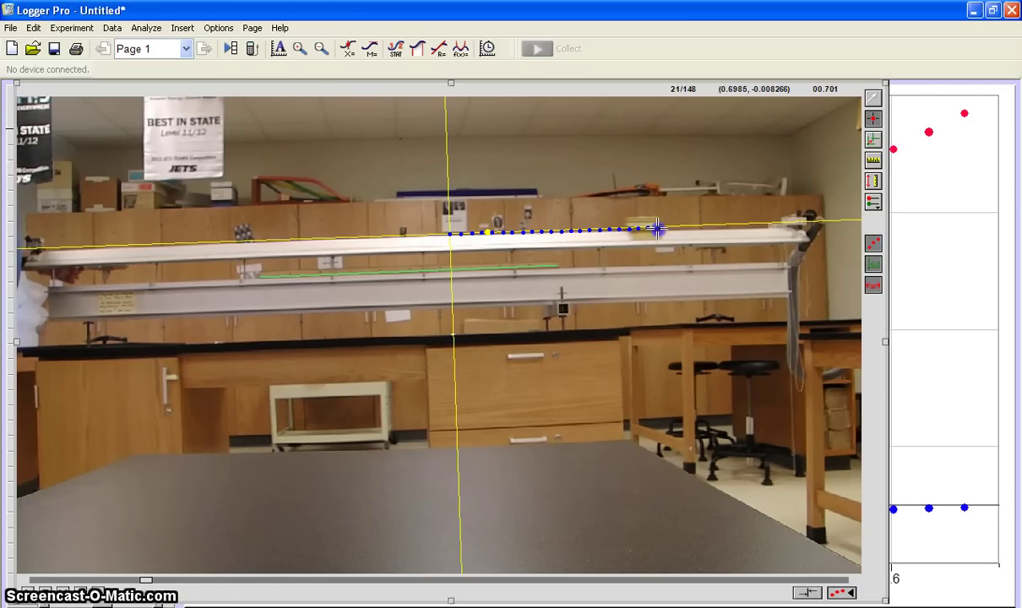
left_click(657, 228)
left_click(667, 228)
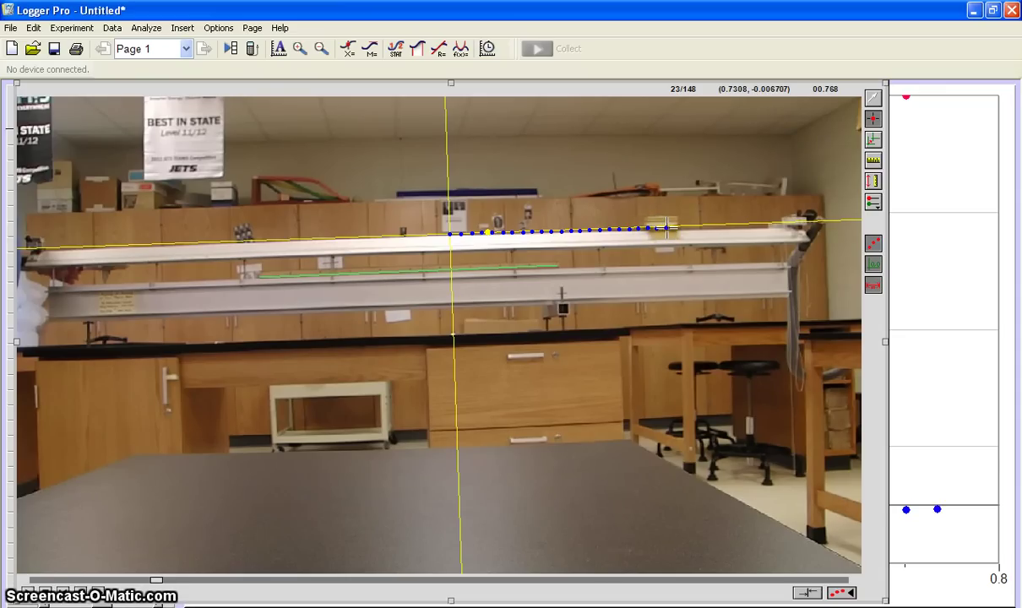
left_click(677, 228)
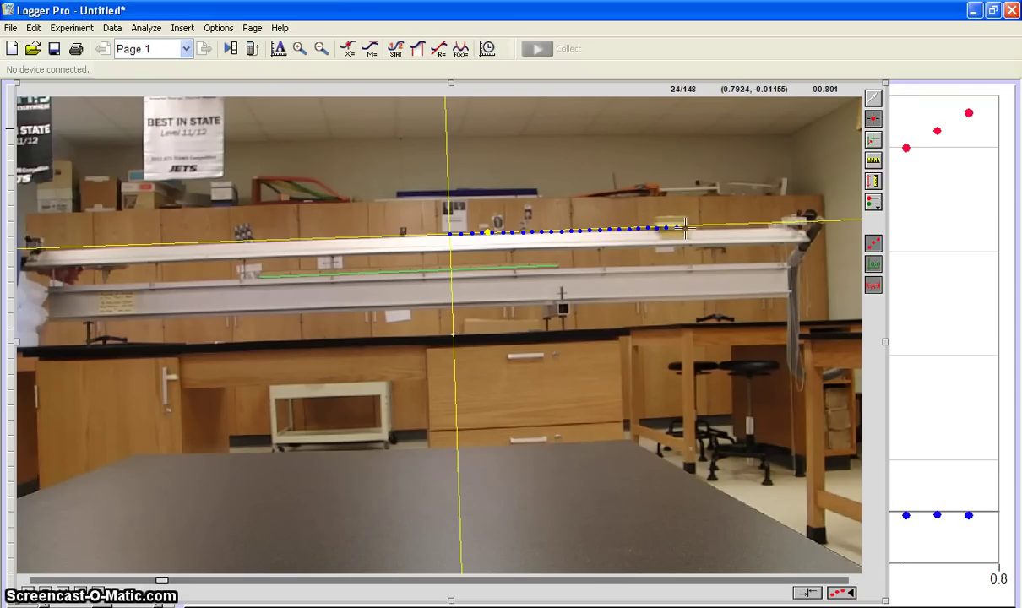
left_click(686, 227)
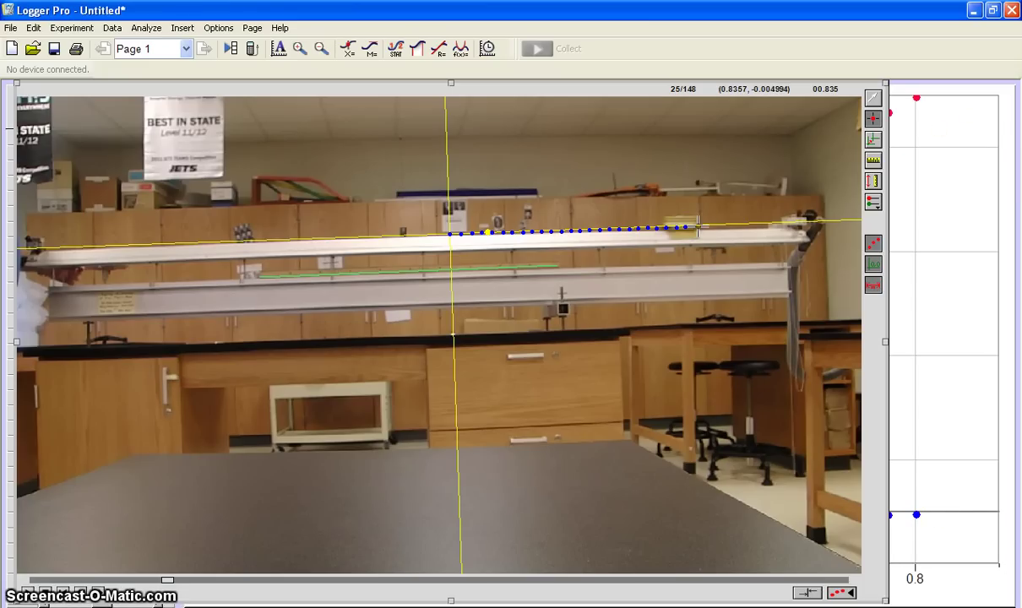
left_click(696, 226)
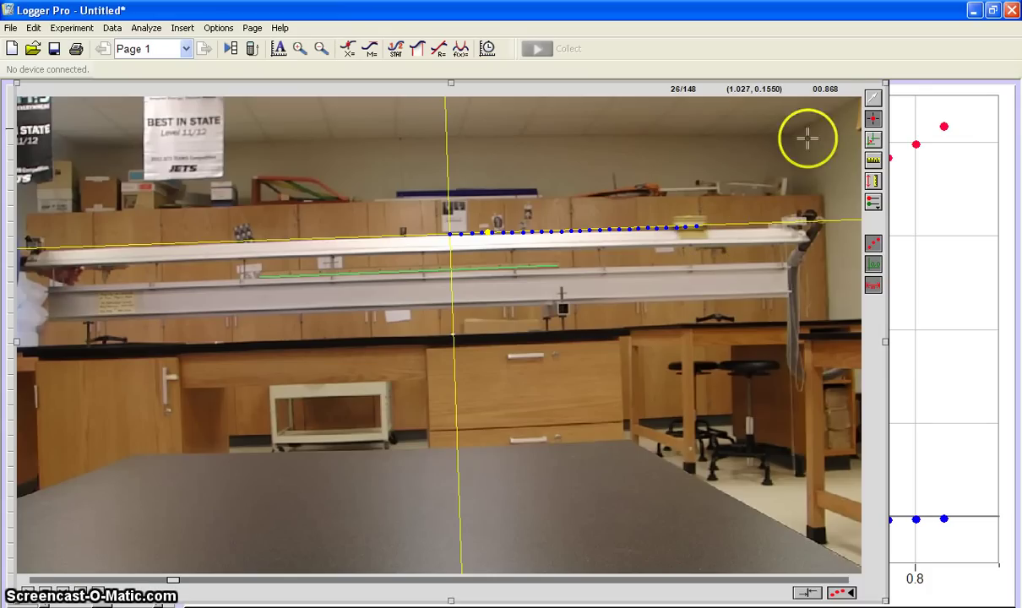
Step: Stop adding points and bring the position-time graph in front of the movie to examine the X and Y data
left_click(873, 100)
left_click(855, 200)
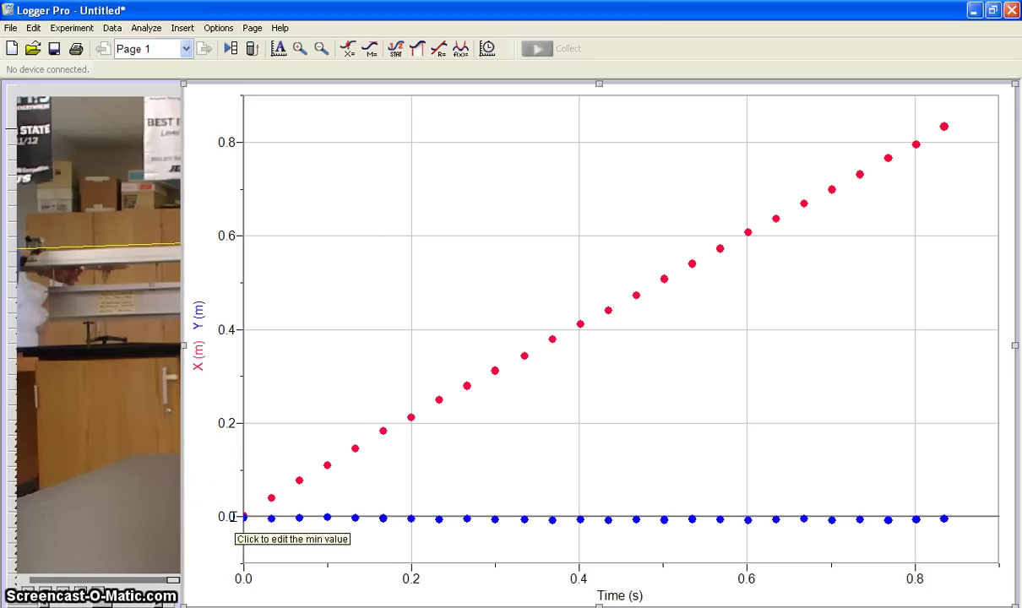
left_click(221, 514)
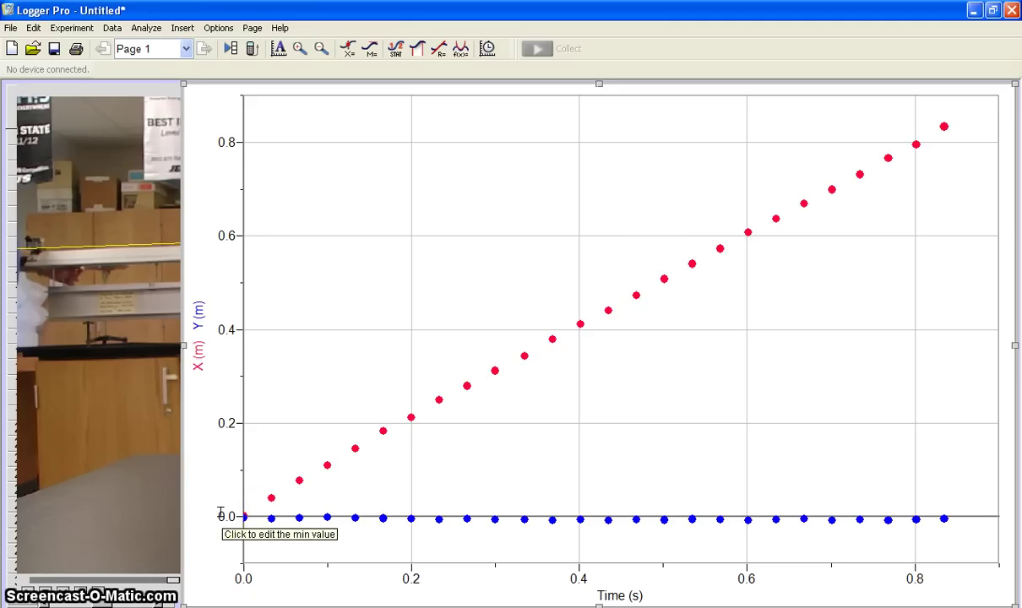
mouse_move(244, 517)
left_mouse_down()
mouse_move(632, 510)
mouse_move(901, 522)
left_mouse_up()
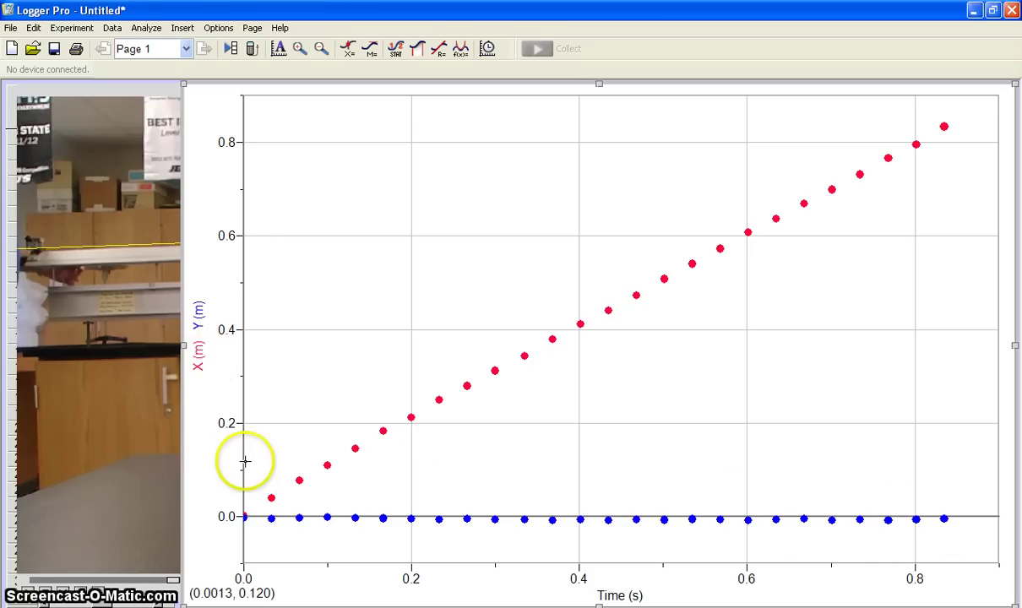
left_click_drag(272, 505, 512, 365)
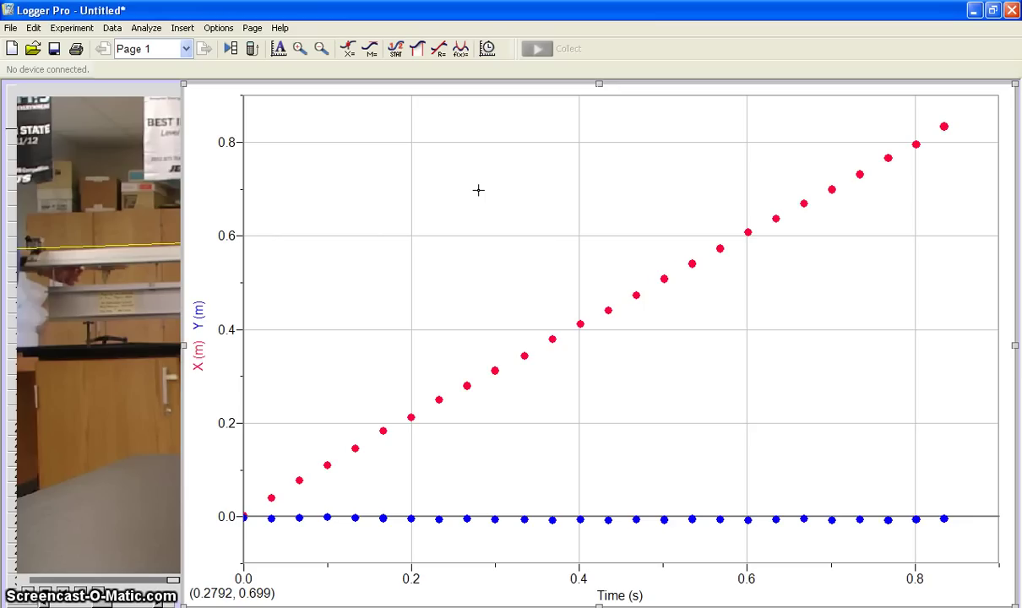
Step: Plot only X Velocity on the graph's vertical axis in place of the X and Y positions
left_click(203, 336)
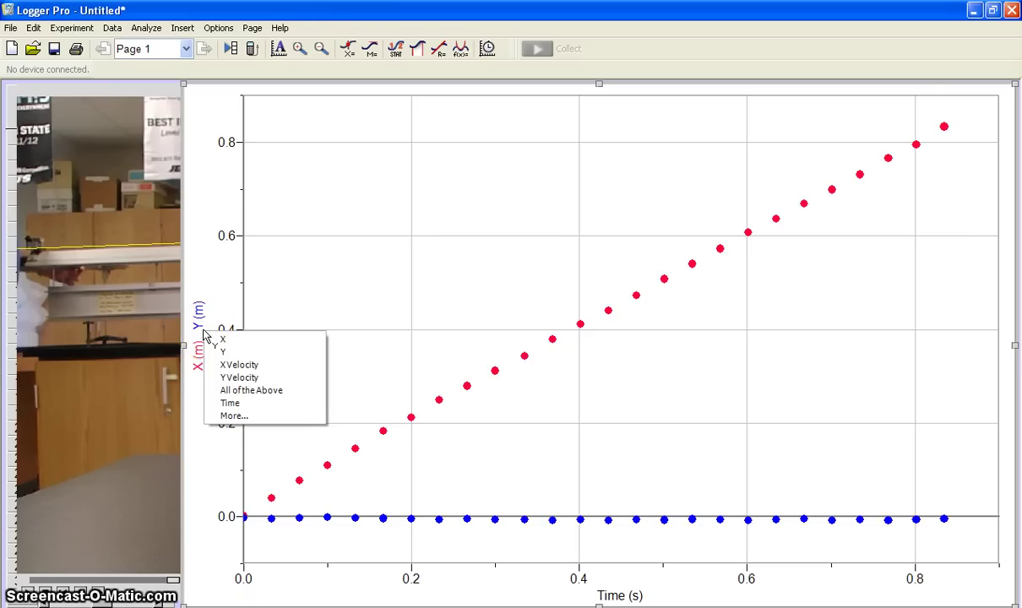
left_click(267, 367)
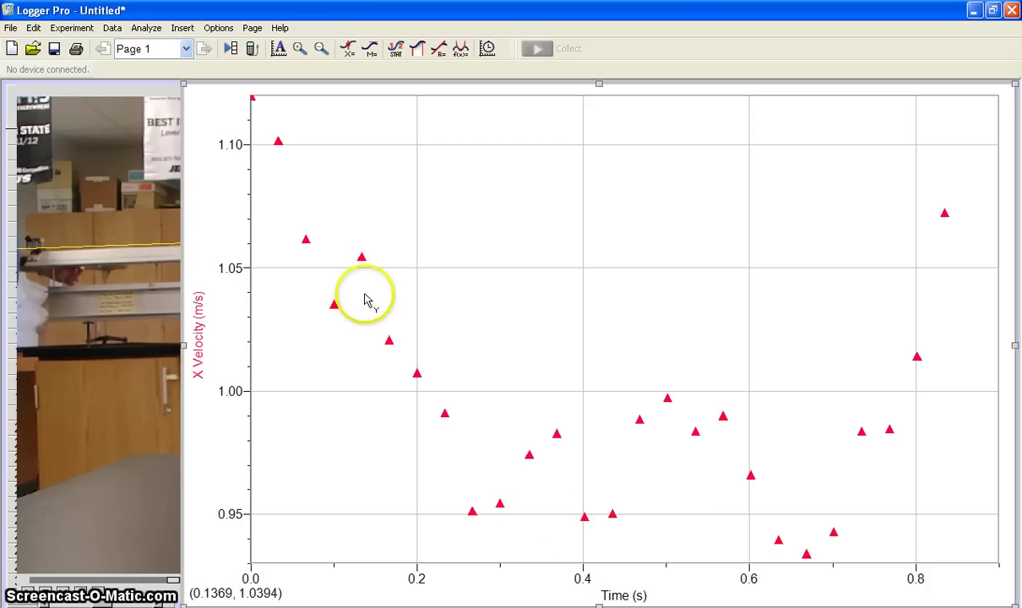
Step: Autoscale the velocity graph from 0 and set its vertical axis maximum to 1.5
left_click(156, 29)
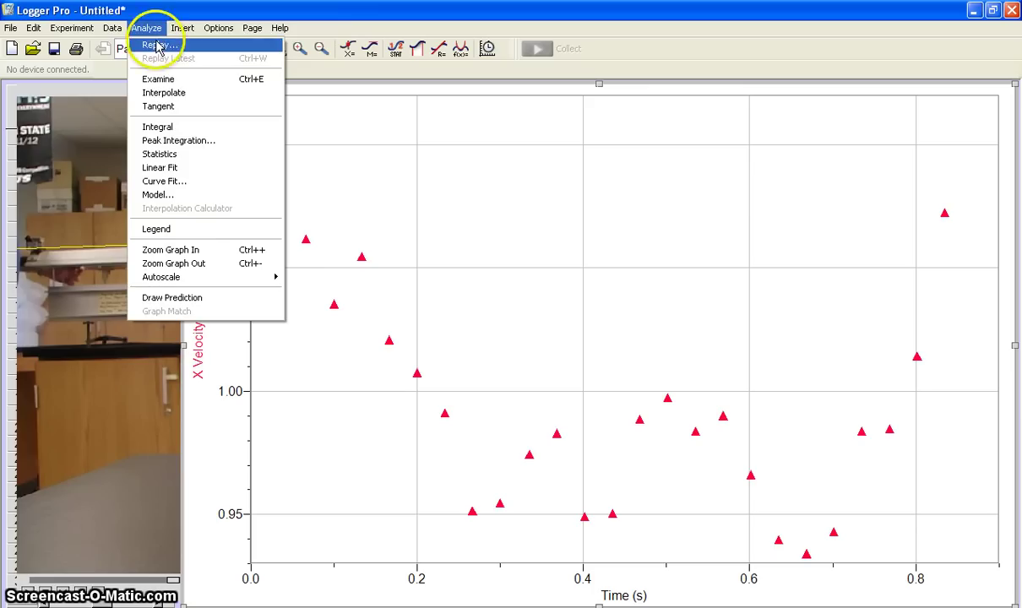
mouse_move(255, 284)
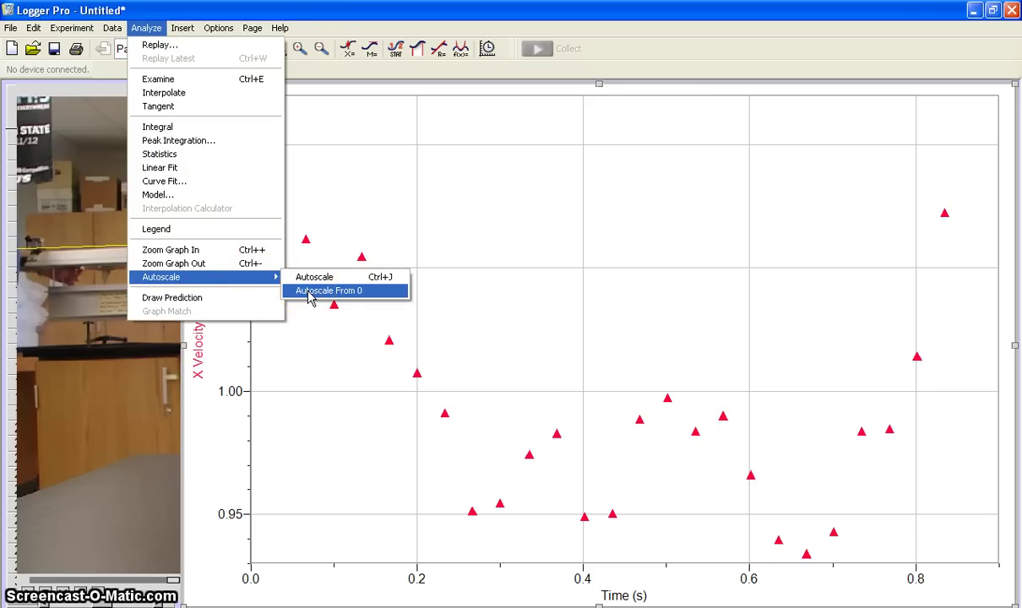
left_click(310, 292)
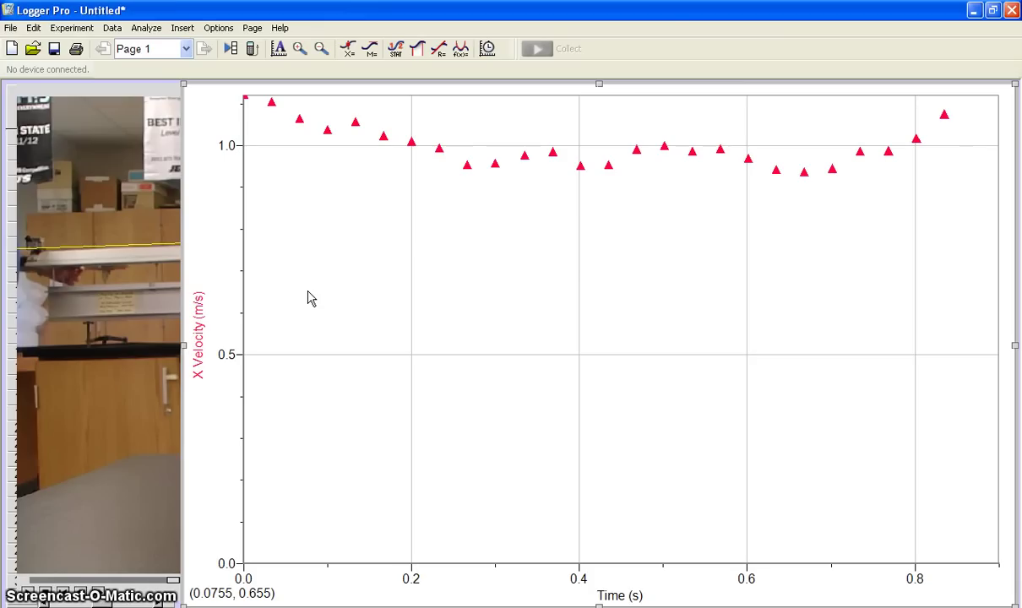
left_click_drag(308, 292, 304, 134)
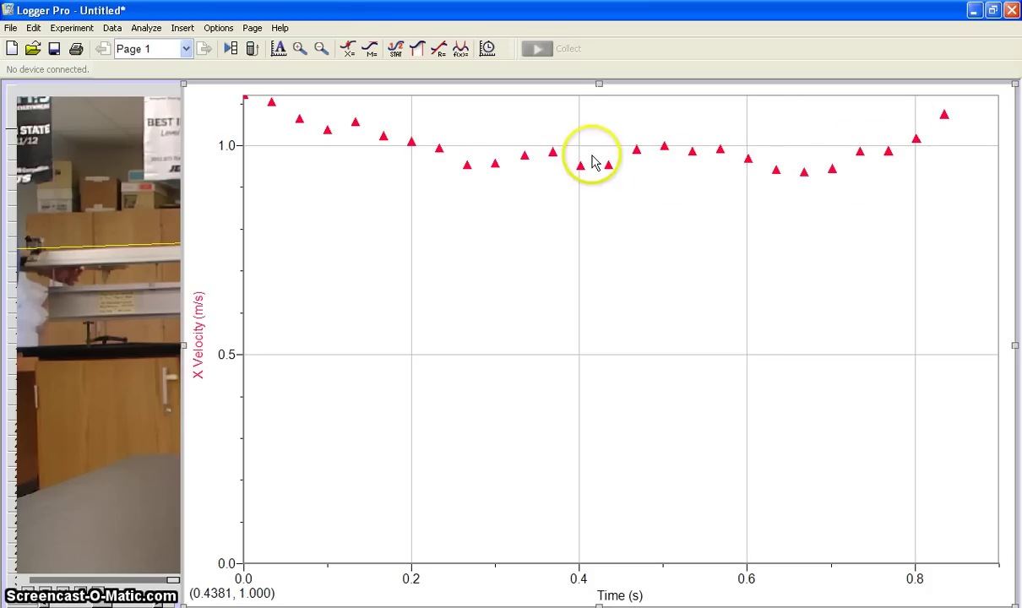
left_click(227, 146)
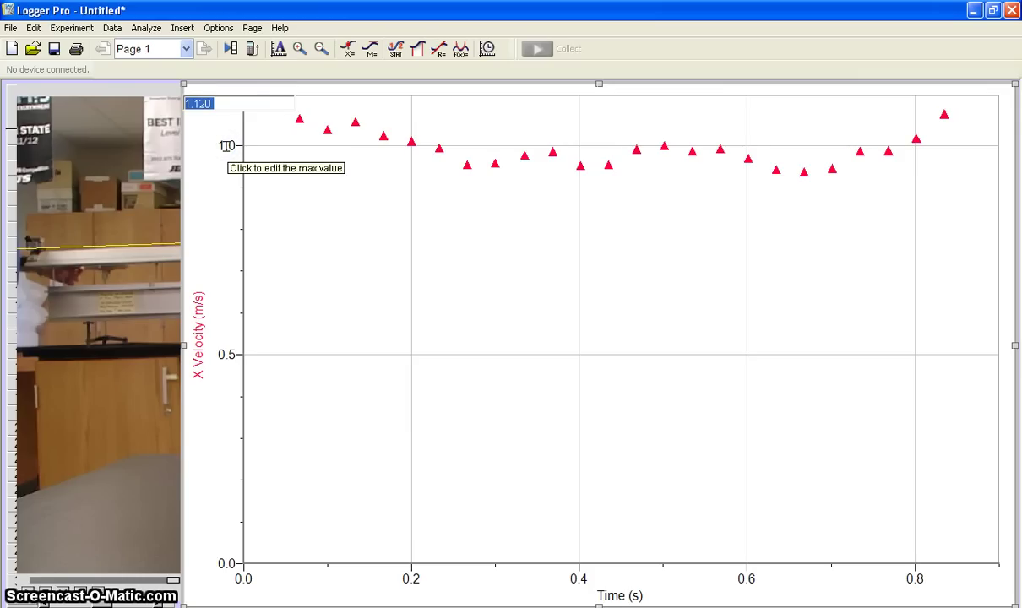
type("1.")
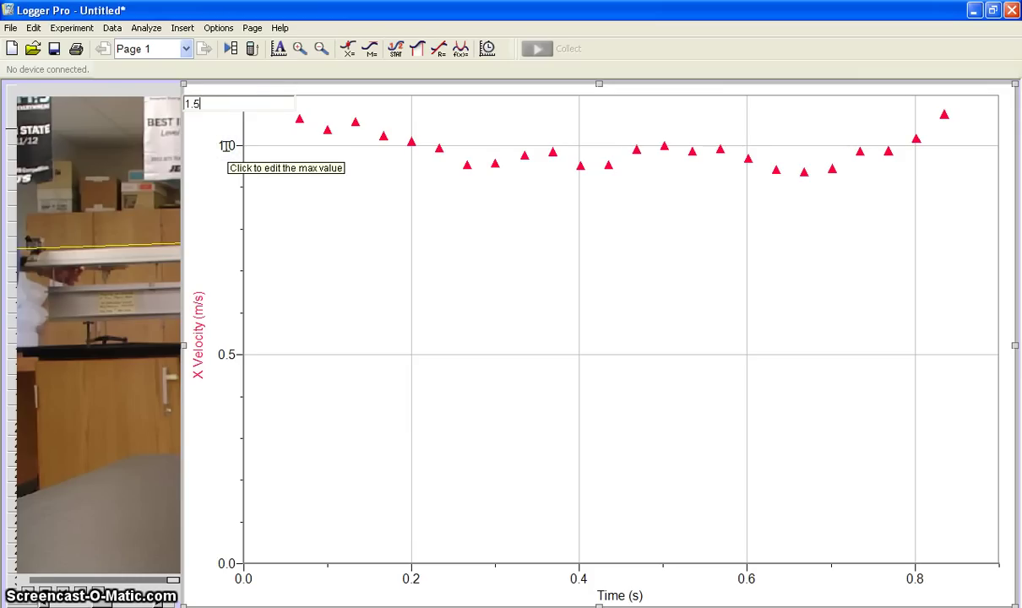
type("5")
key("Return")
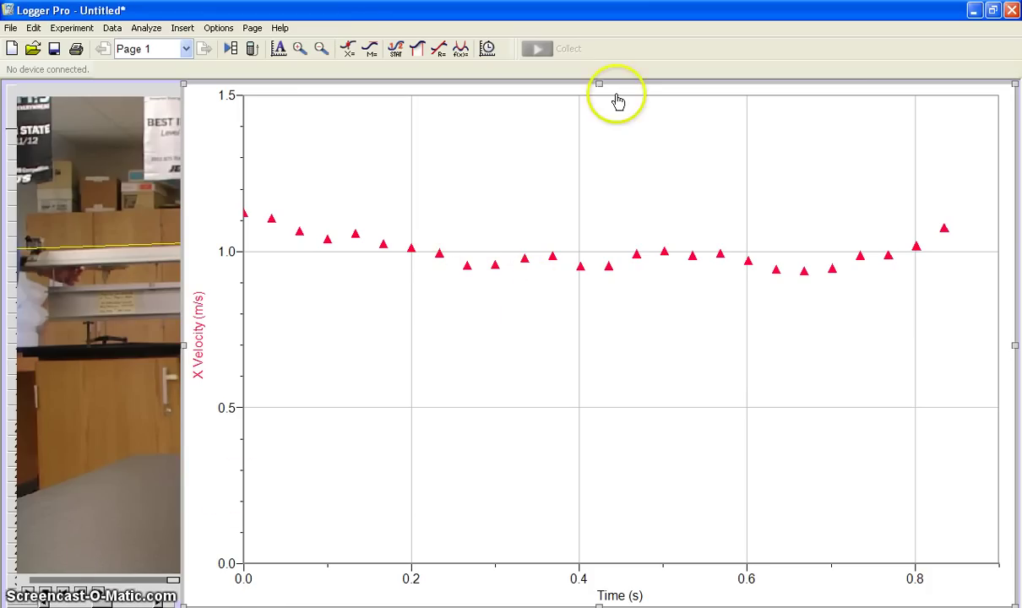
Step: Title the graph with the teacher's name followed by "- Air Track No Strings"
double_click(510, 149)
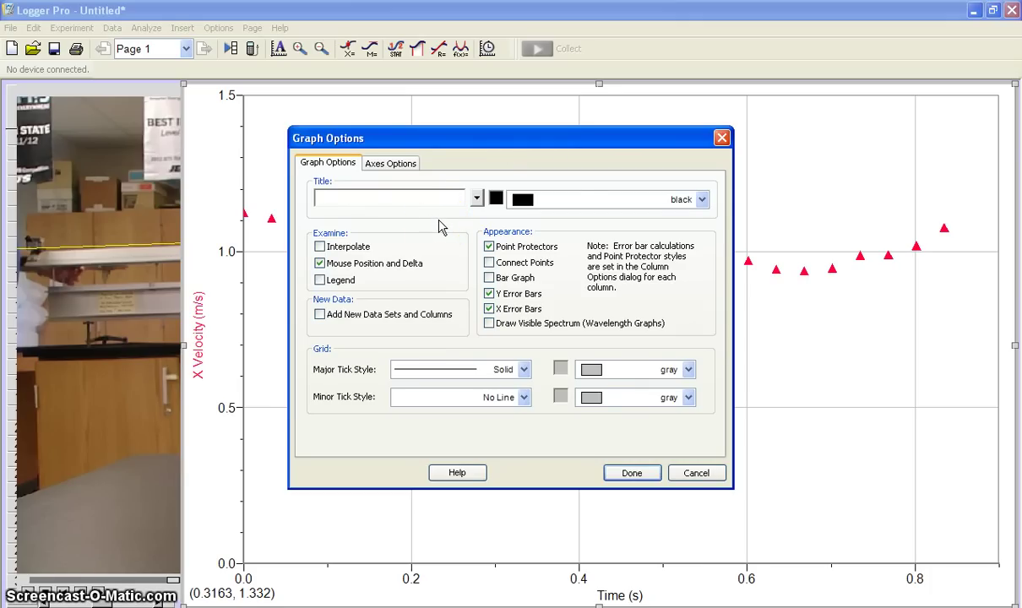
type("Mr.")
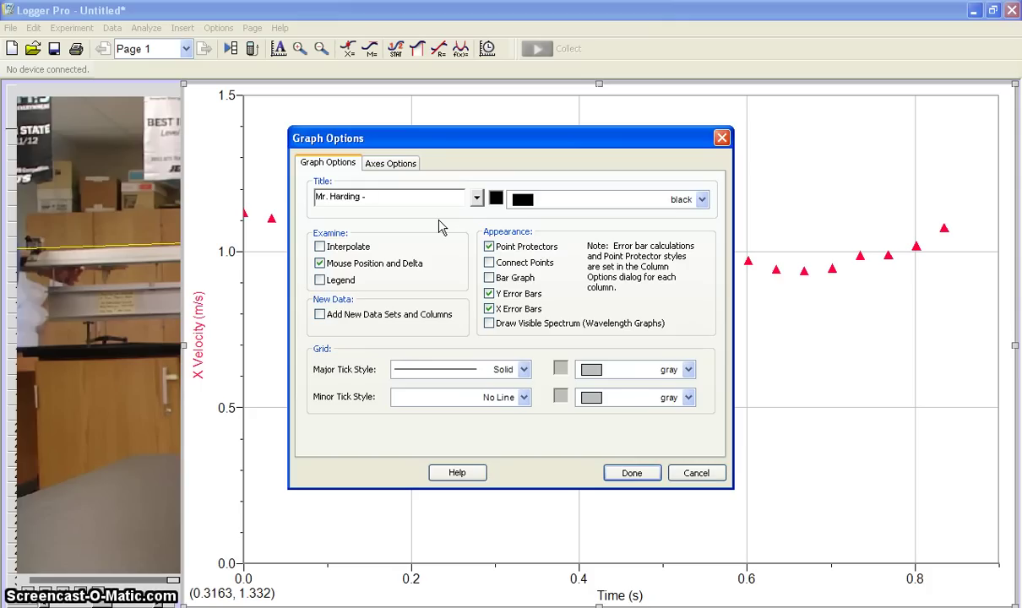
type(" Harding - Air Track No Strings")
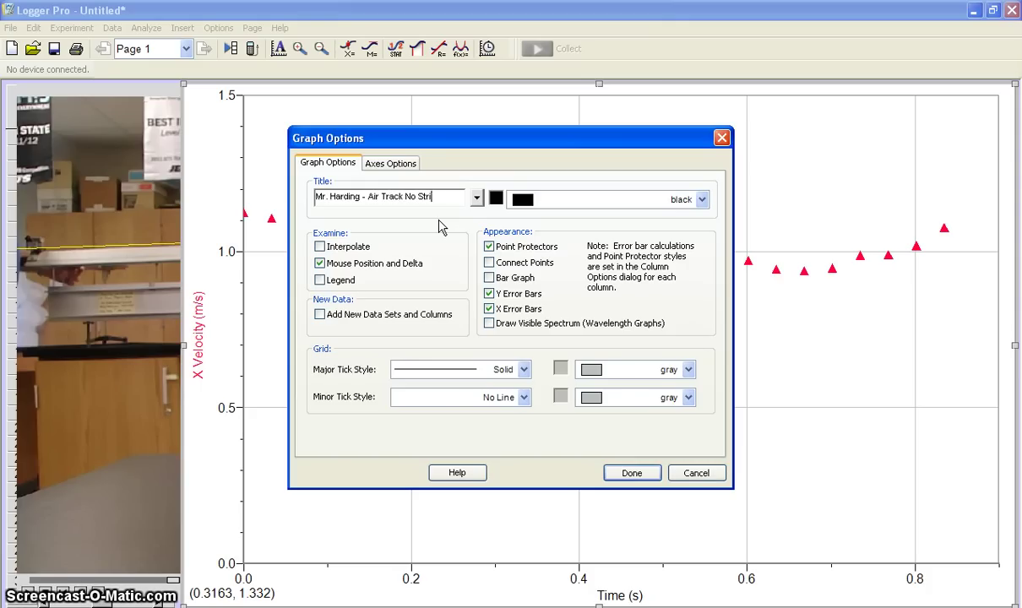
left_click(625, 473)
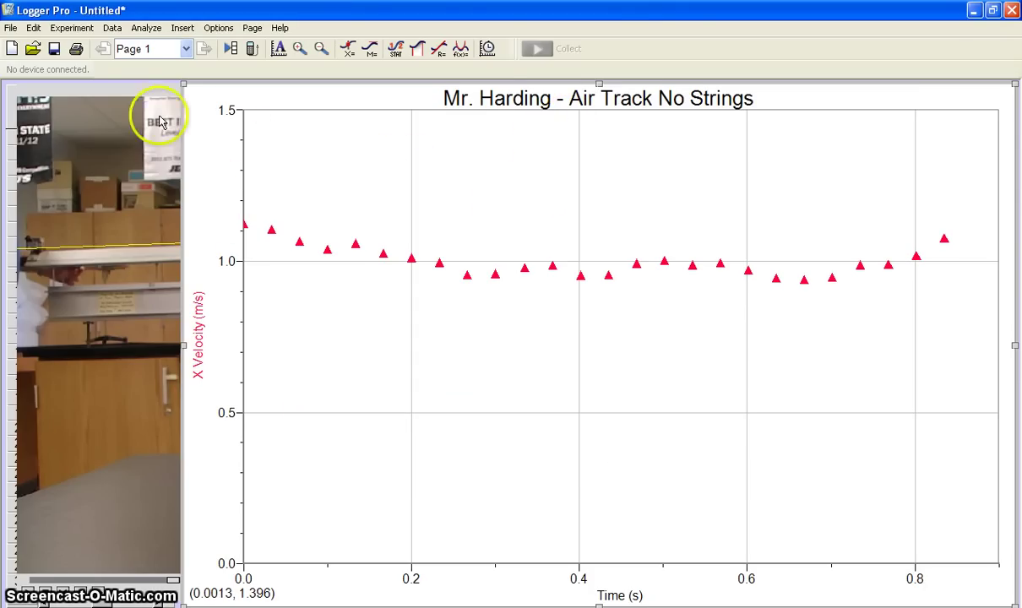
left_click(12, 29)
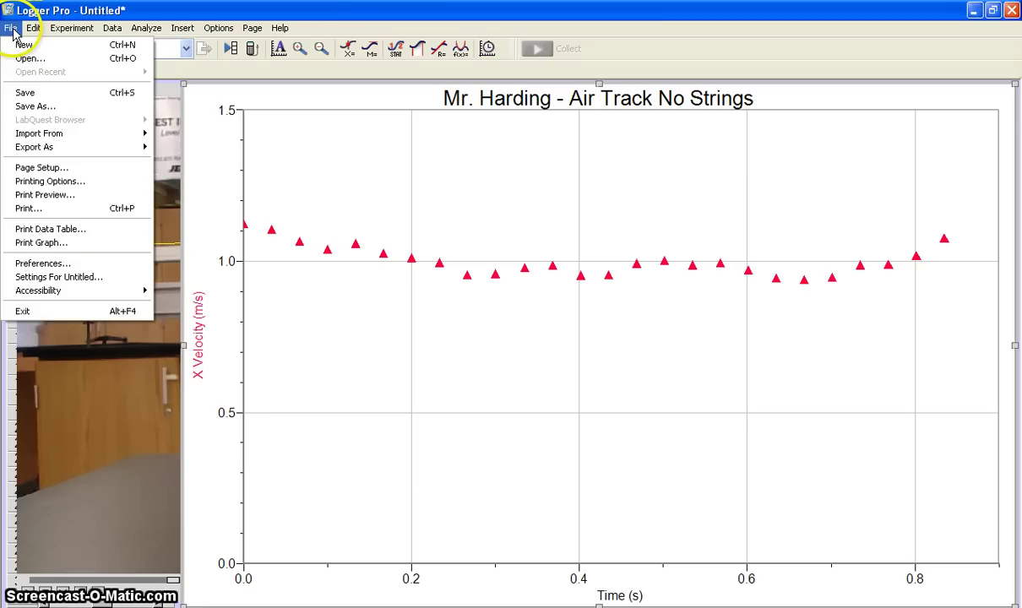
left_click(56, 243)
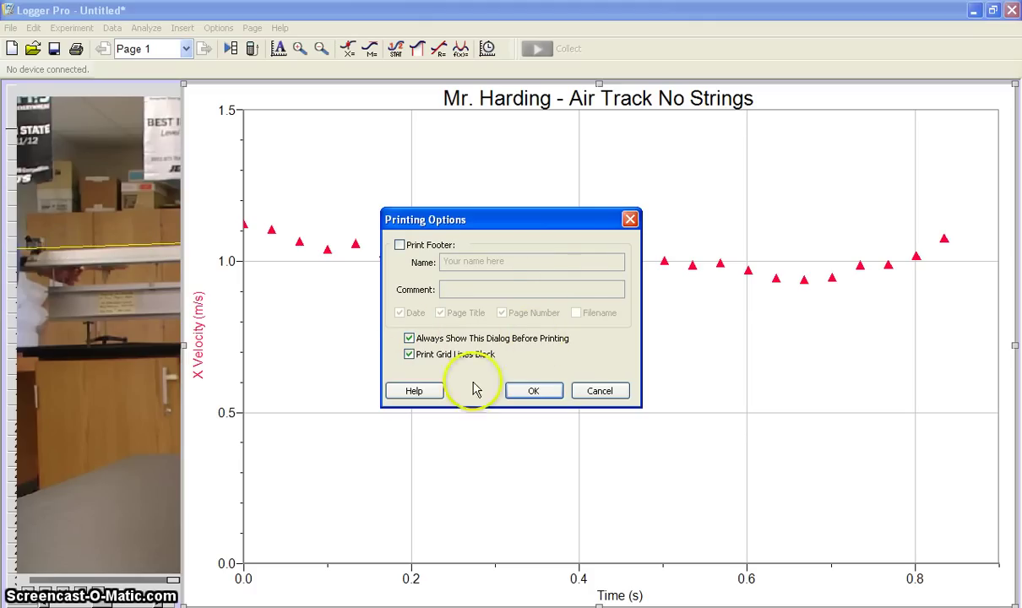
left_click(546, 397)
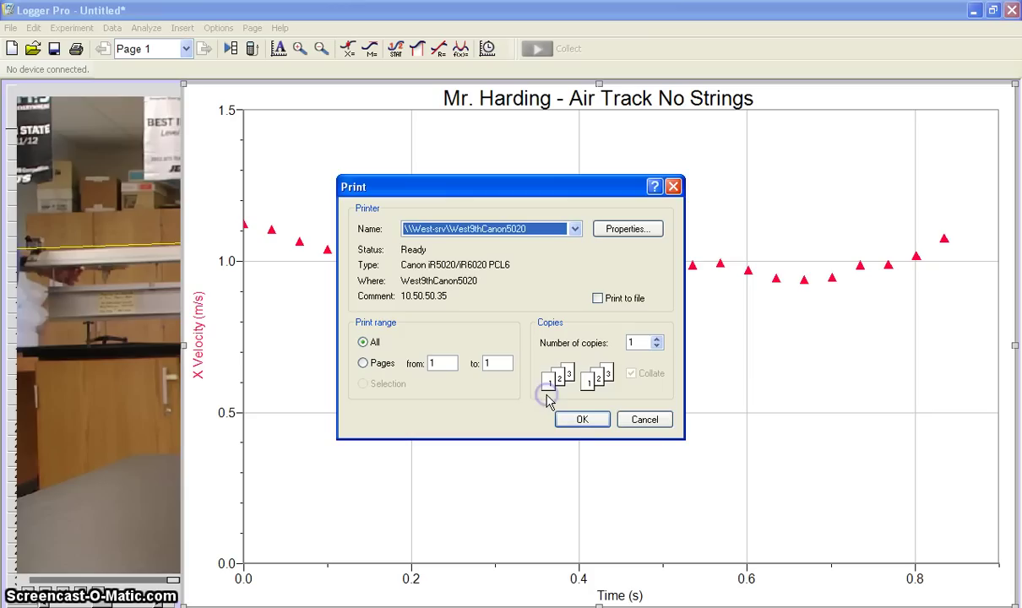
left_click(643, 421)
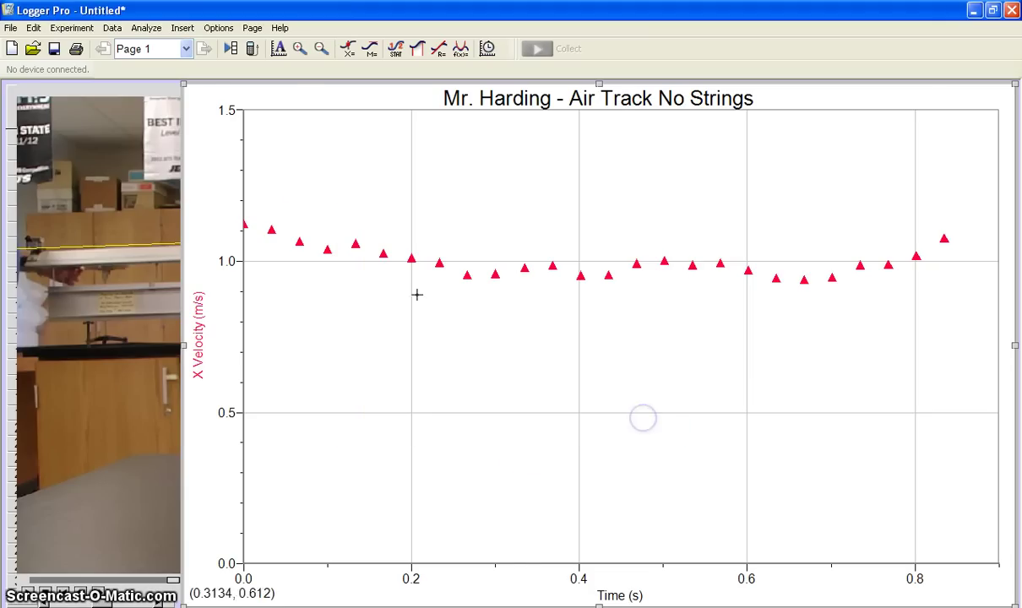
Step: Copy the velocity graph and paste it into the blank document in Microsoft Word
right_click(240, 96)
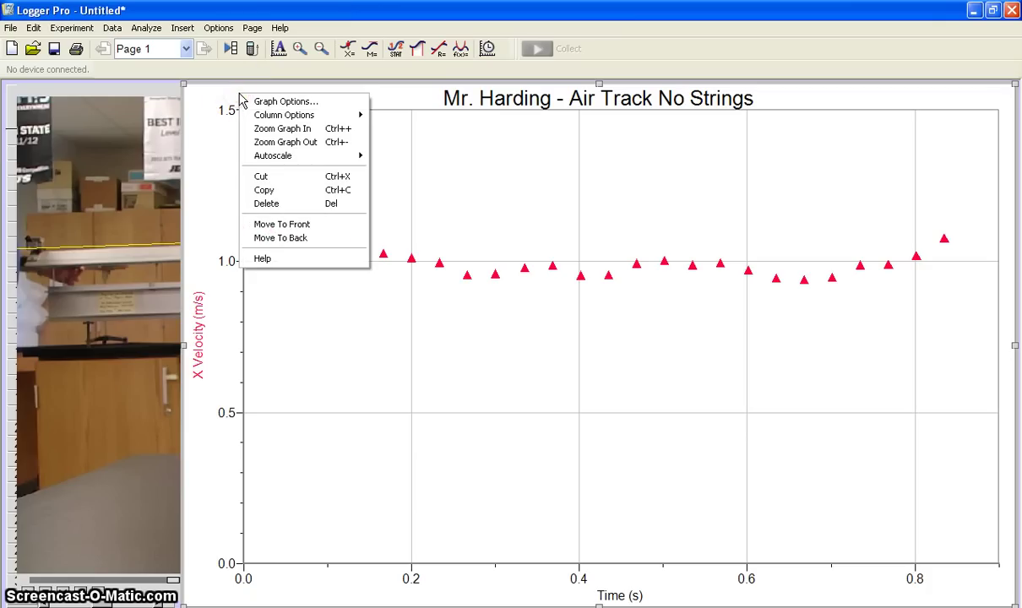
left_click(265, 190)
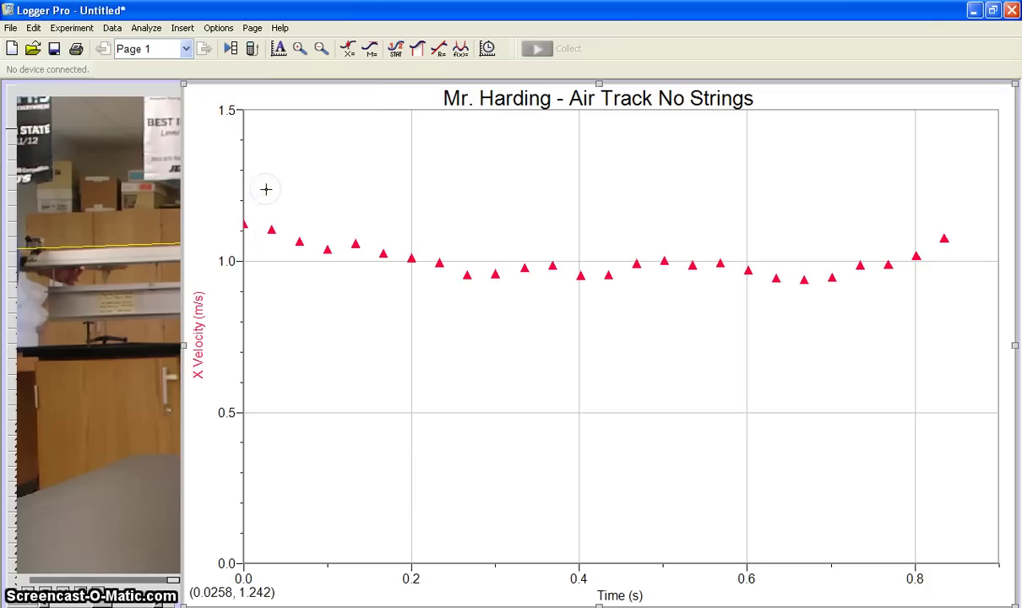
left_click(527, 515)
key("alt+Tab")
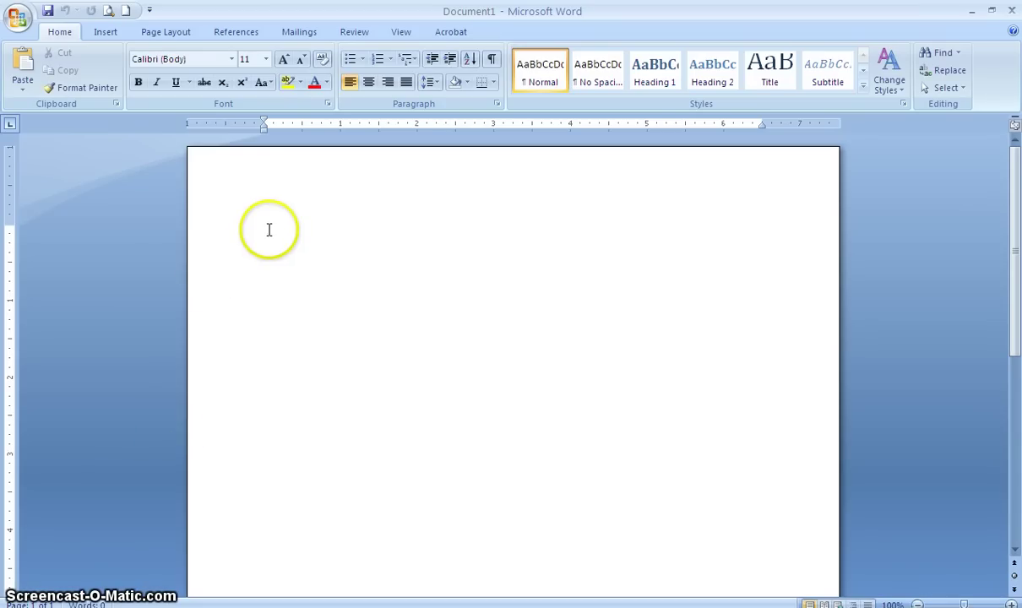
right_click(271, 230)
left_click(314, 276)
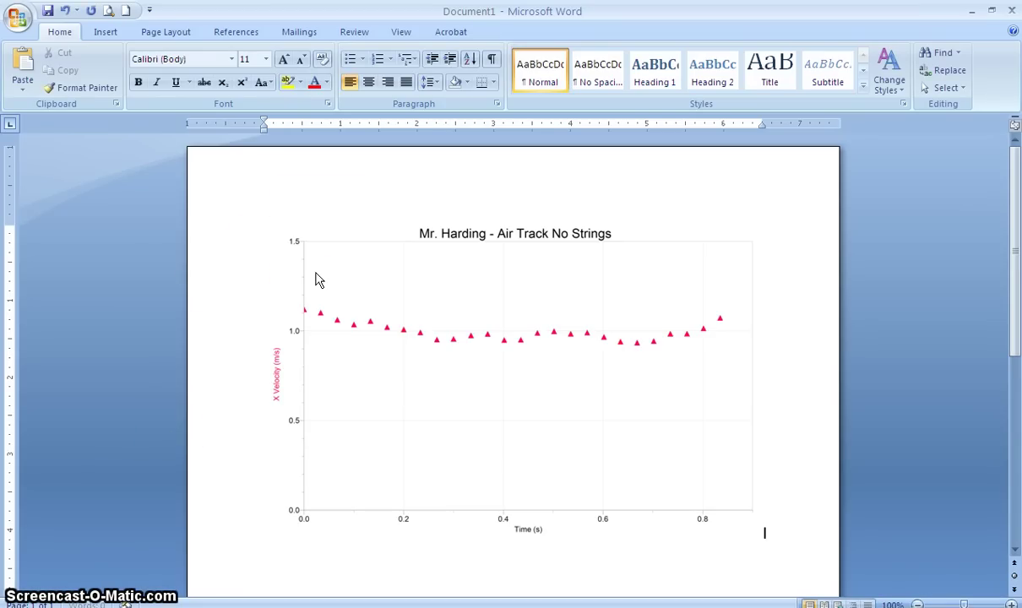
Step: Change the page to landscape orientation and enlarge the pasted graph proportionally to about 8 inches wide
left_click(165, 34)
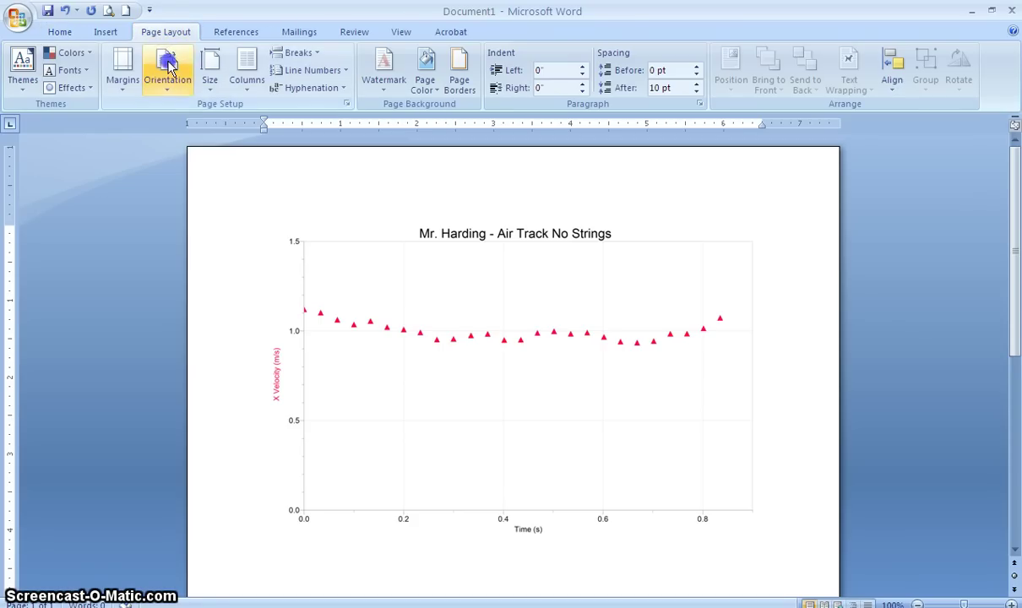
left_click(168, 68)
left_click(197, 161)
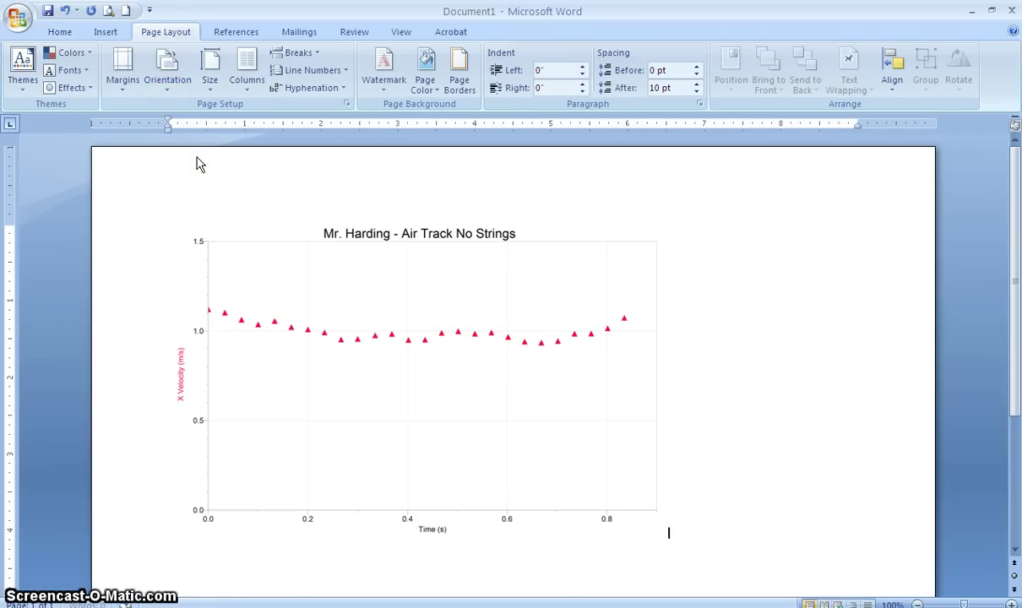
left_click(516, 328)
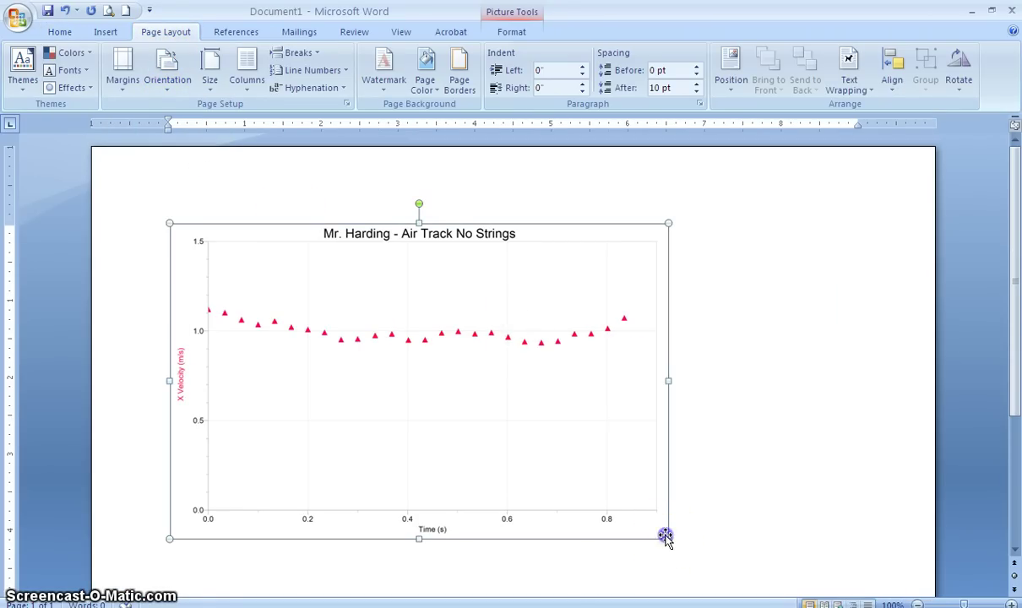
left_click_drag(669, 538, 791, 584)
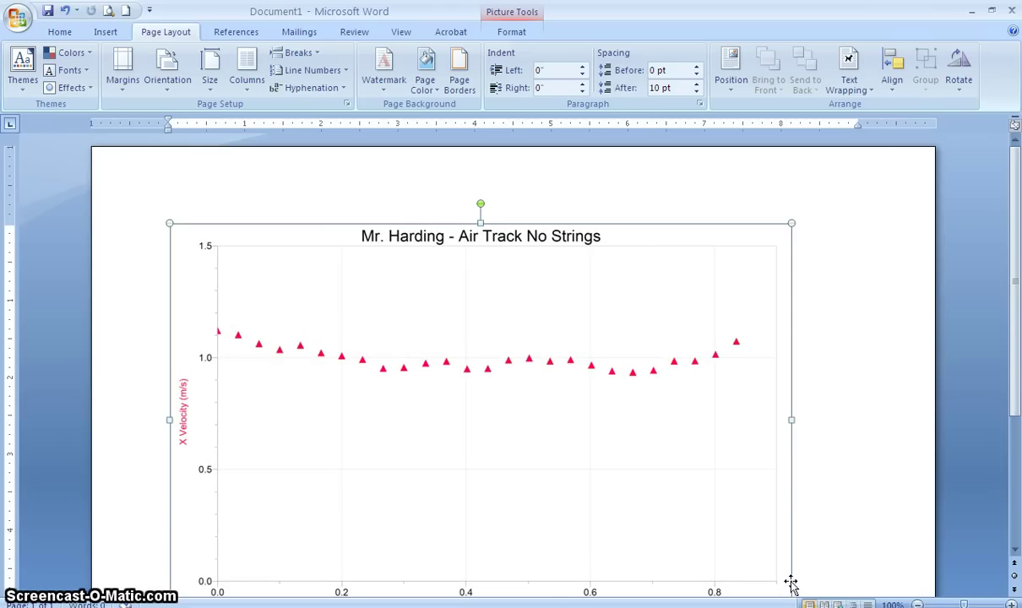
left_click_drag(1014, 306, 1018, 361)
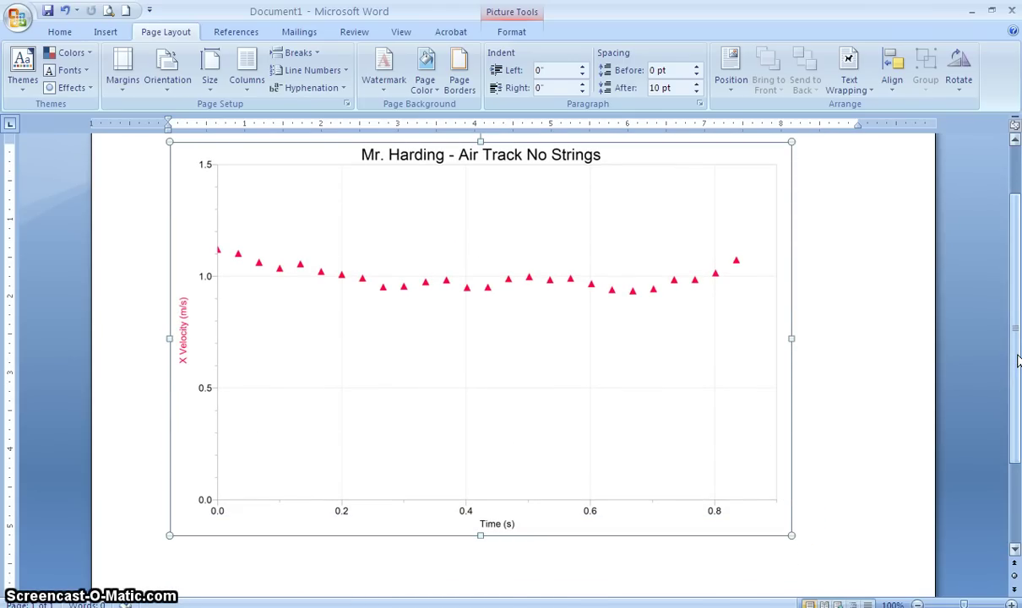
left_click(802, 172)
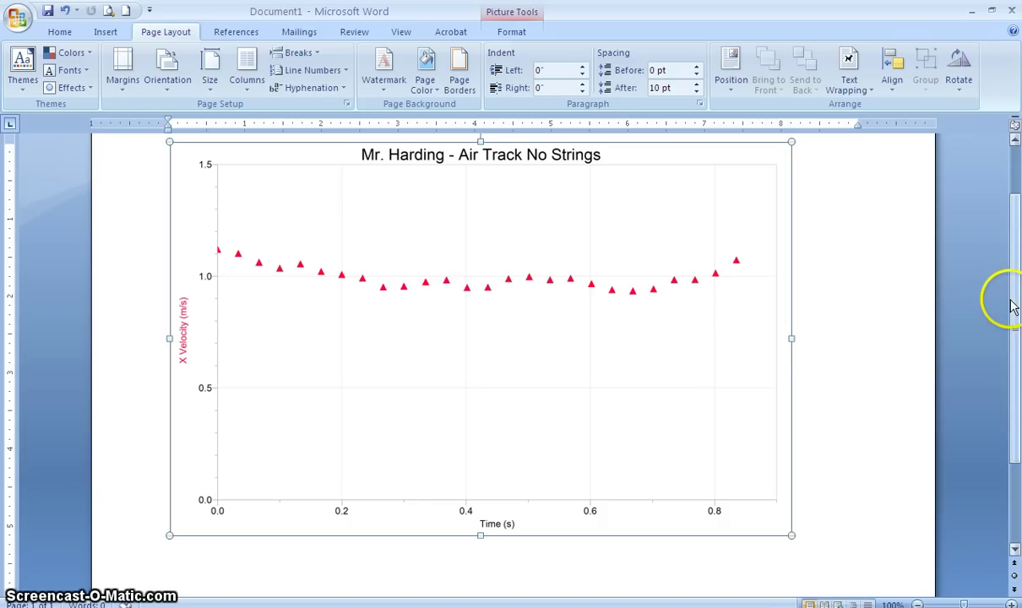
left_click_drag(1016, 311, 1016, 271)
Step: Switch back to Logger Pro and start a new file without saving the changes to Untitled.cmbl
left_click(639, 554)
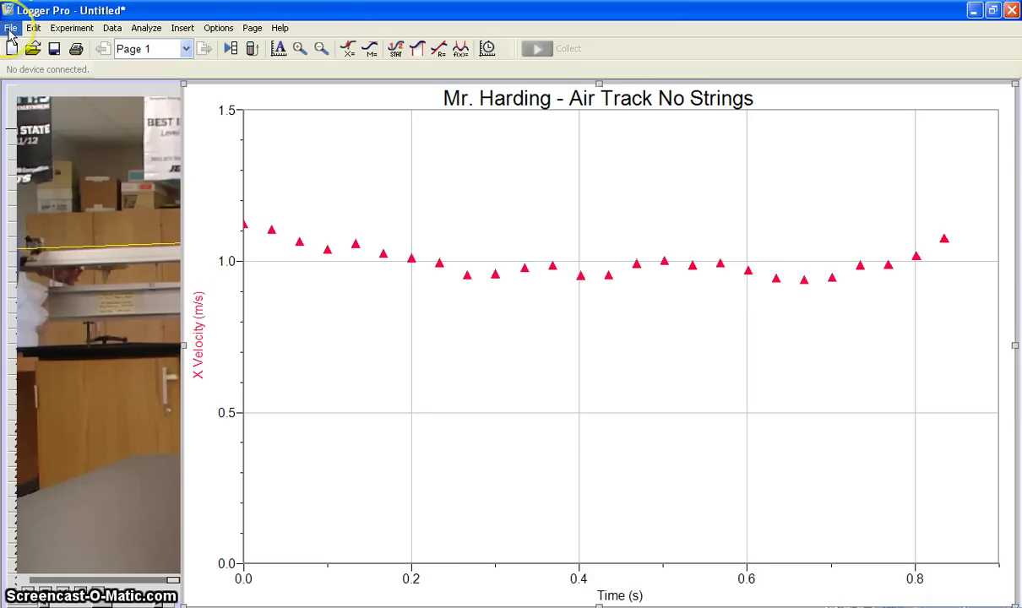
left_click(11, 49)
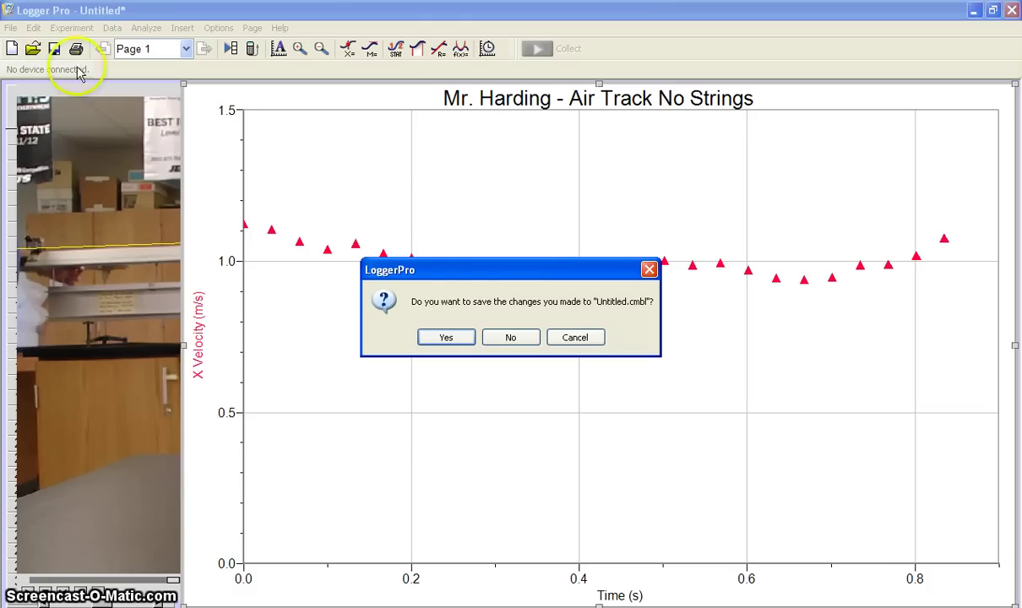
left_click(508, 339)
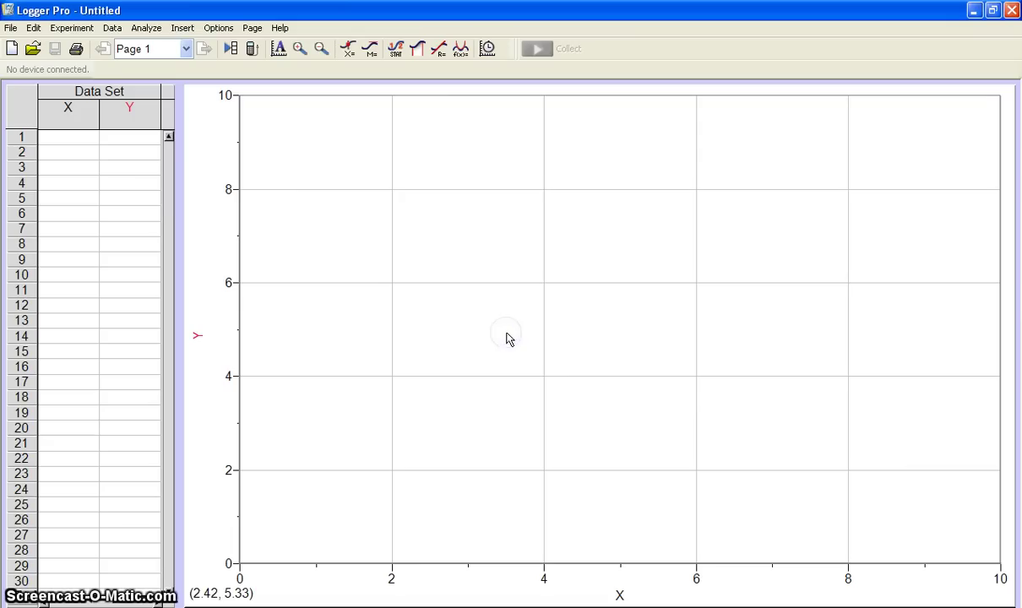
left_click(183, 30)
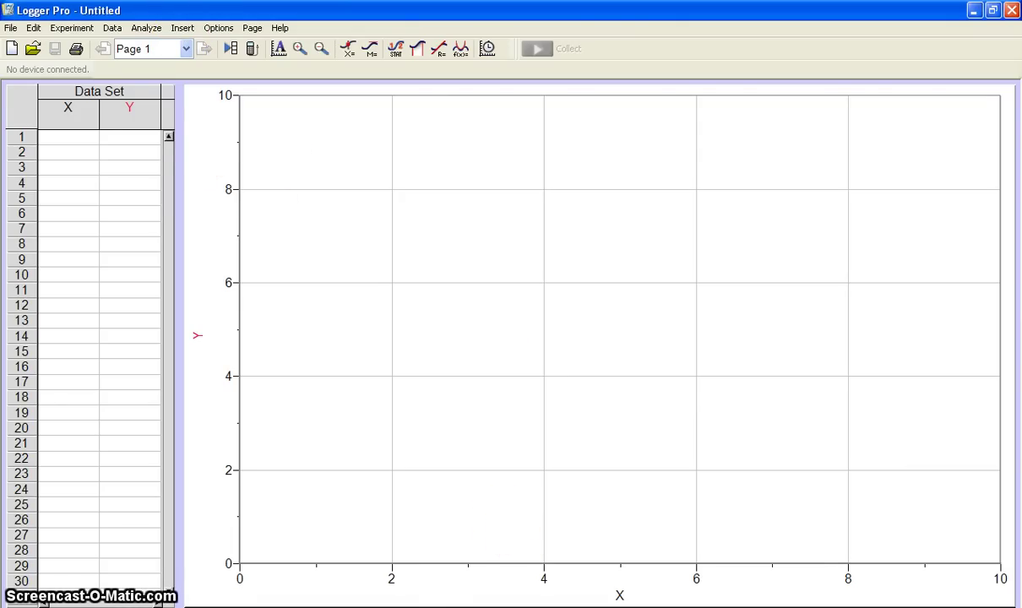
Step: Switch to Firefox and download the Strings Attached air track video, CIMG0321.AVI, by saving the file
key("alt+Tab")
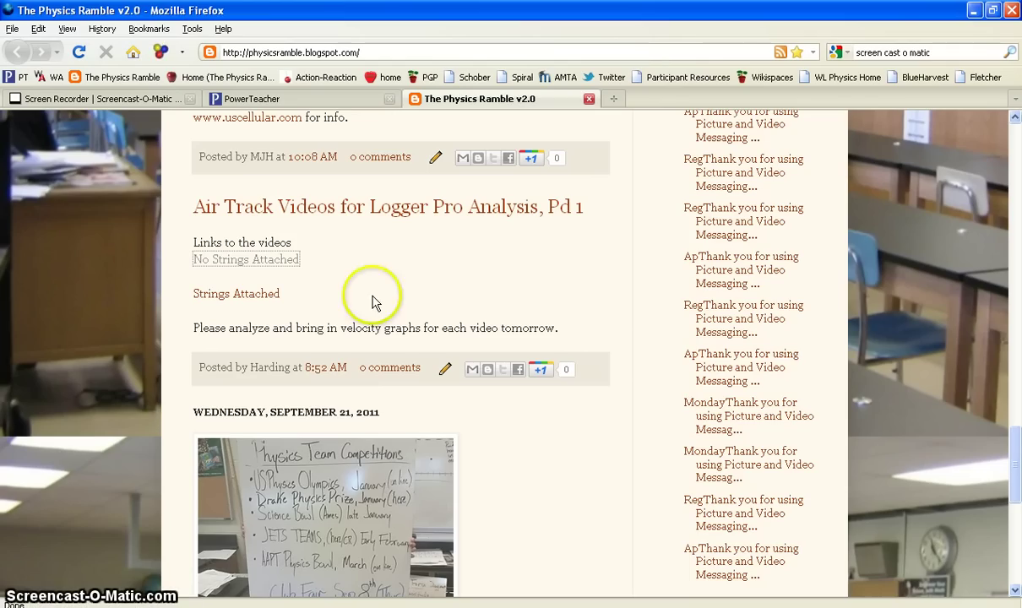
left_click(275, 296)
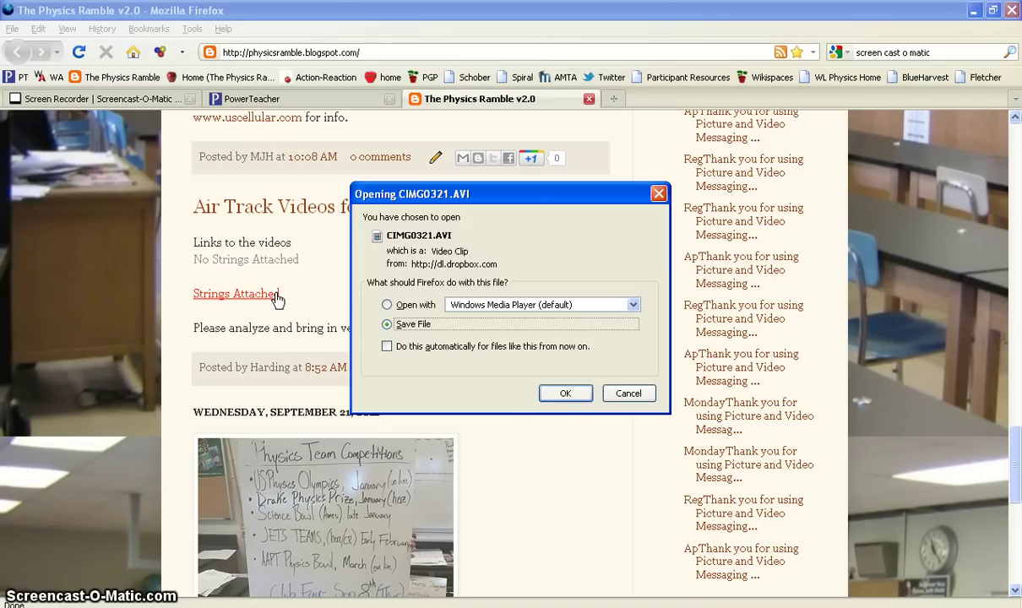
left_click(565, 398)
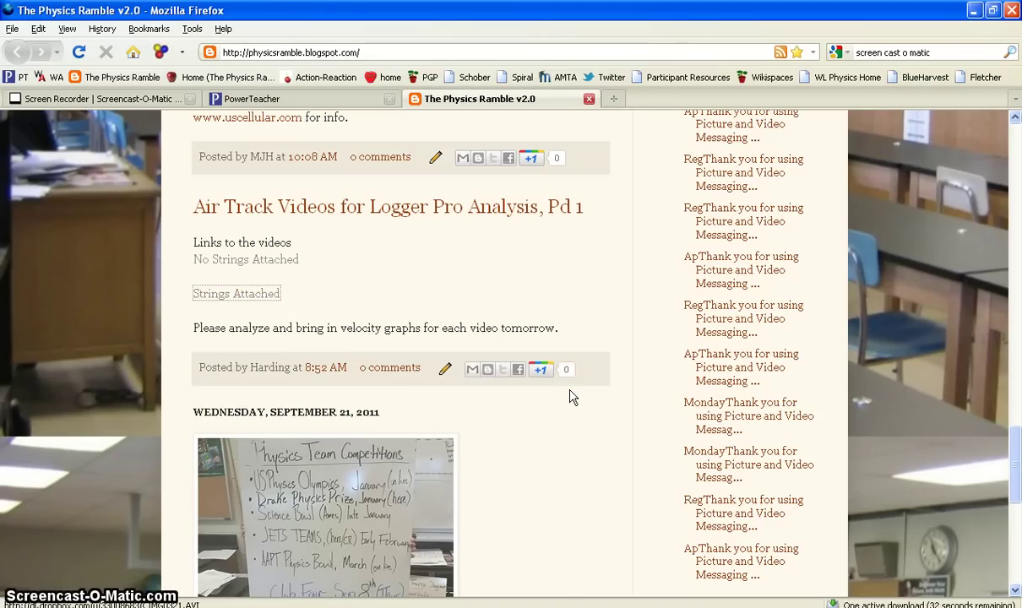
left_click(531, 433)
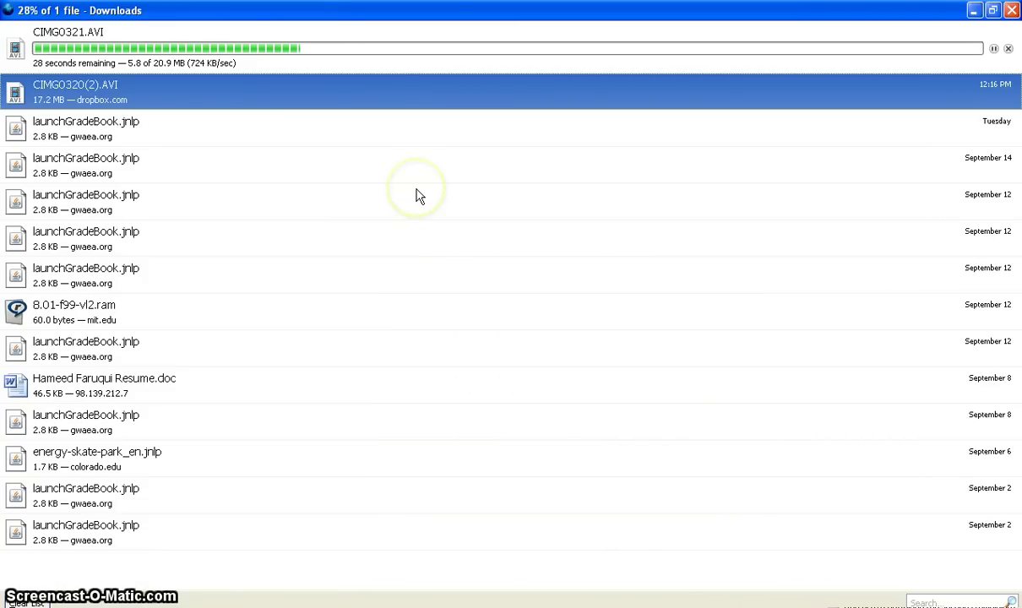
left_click(414, 187)
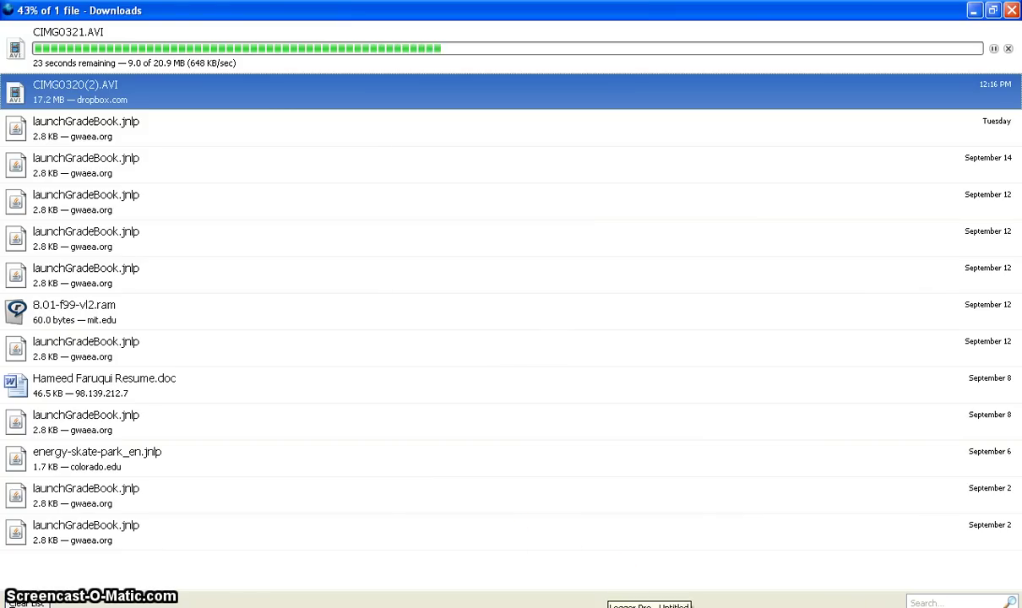
left_click(649, 605)
left_click(183, 28)
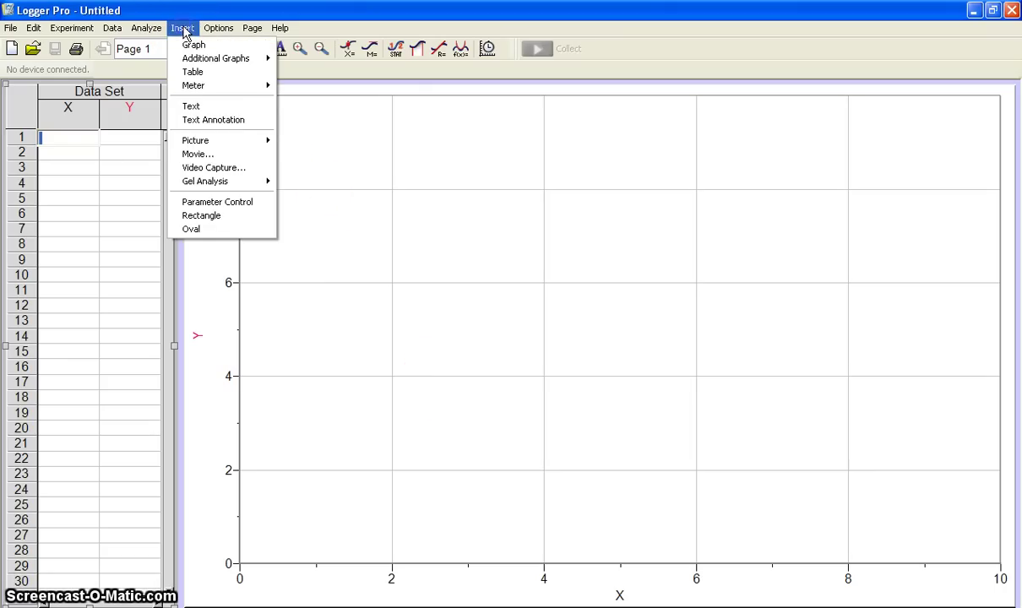
left_click(221, 153)
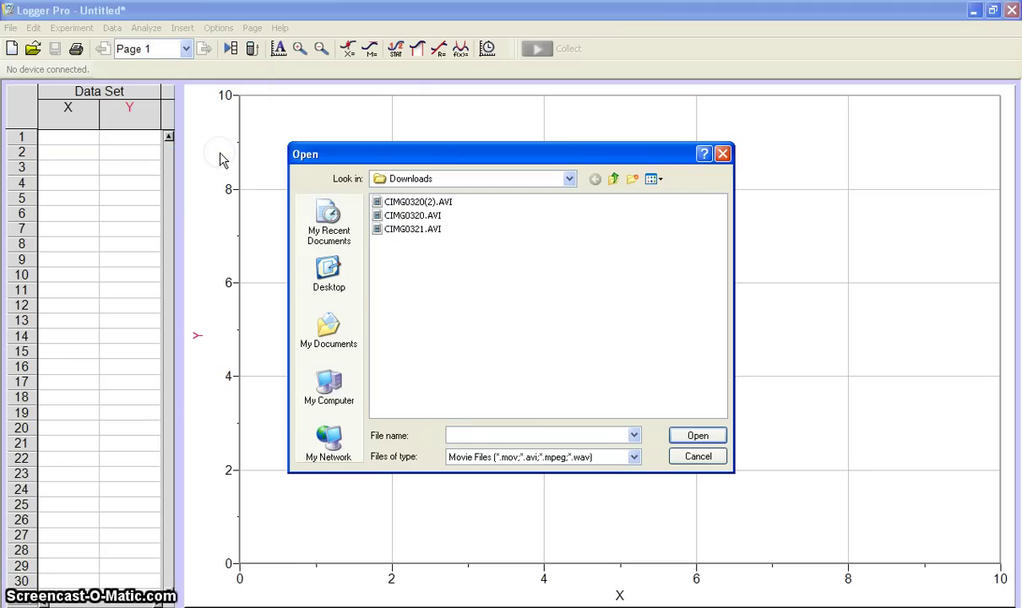
left_click(698, 456)
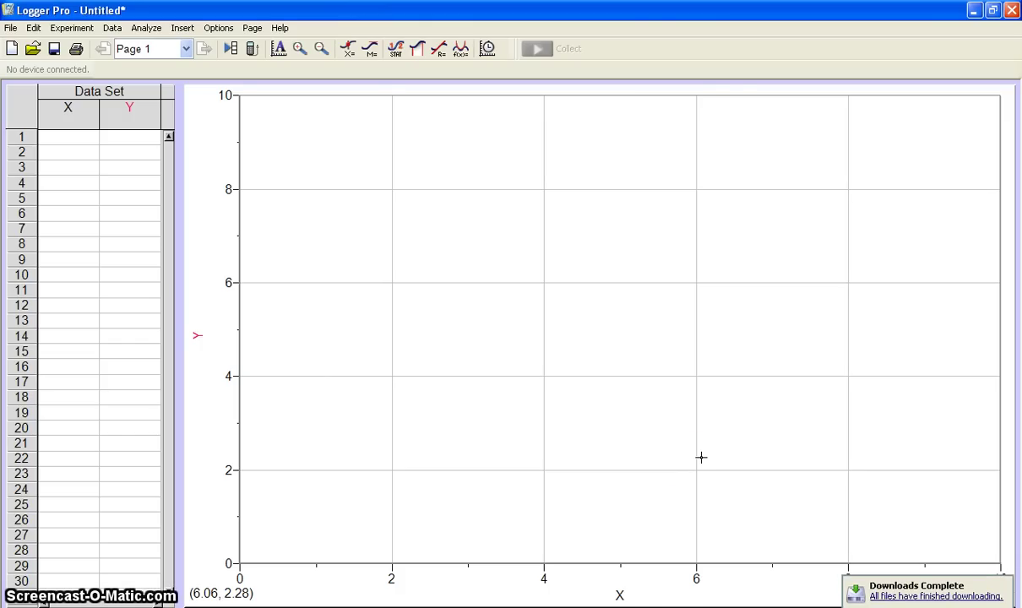
left_click(655, 598)
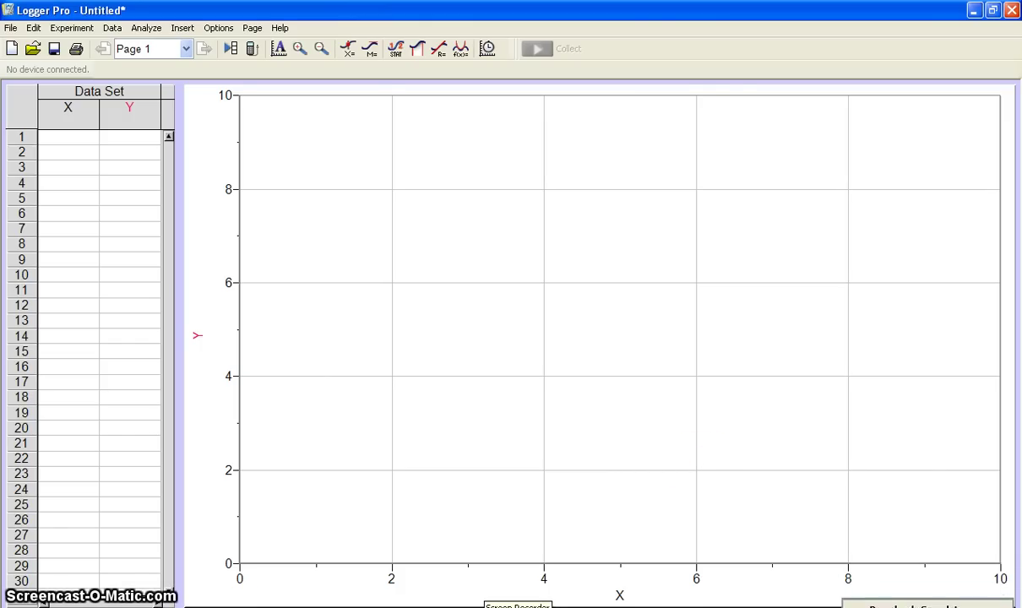